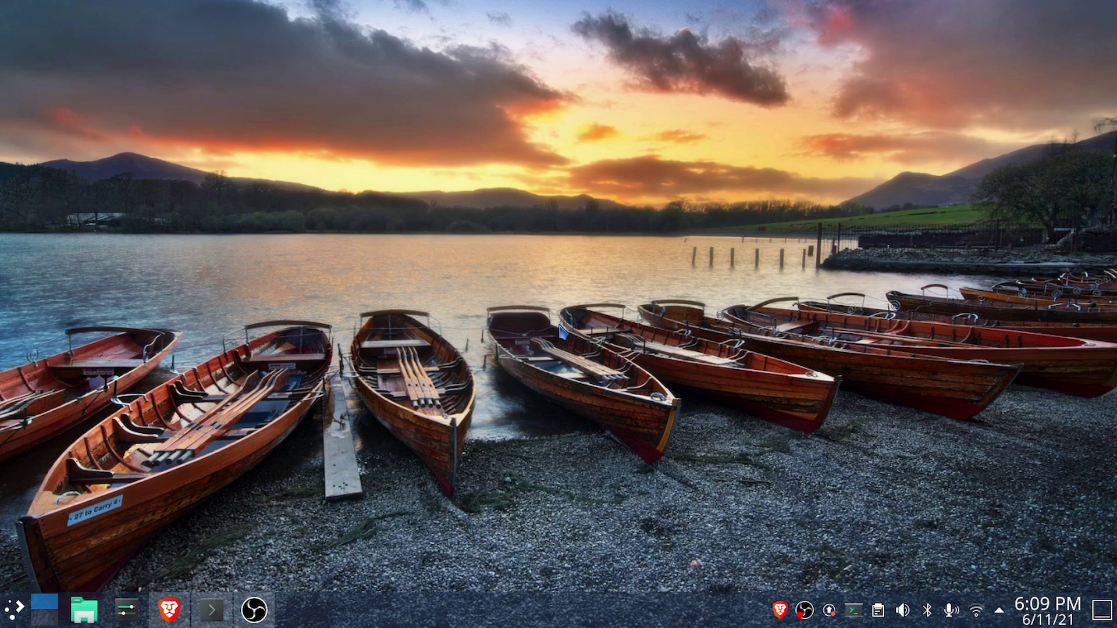
click(170, 609)
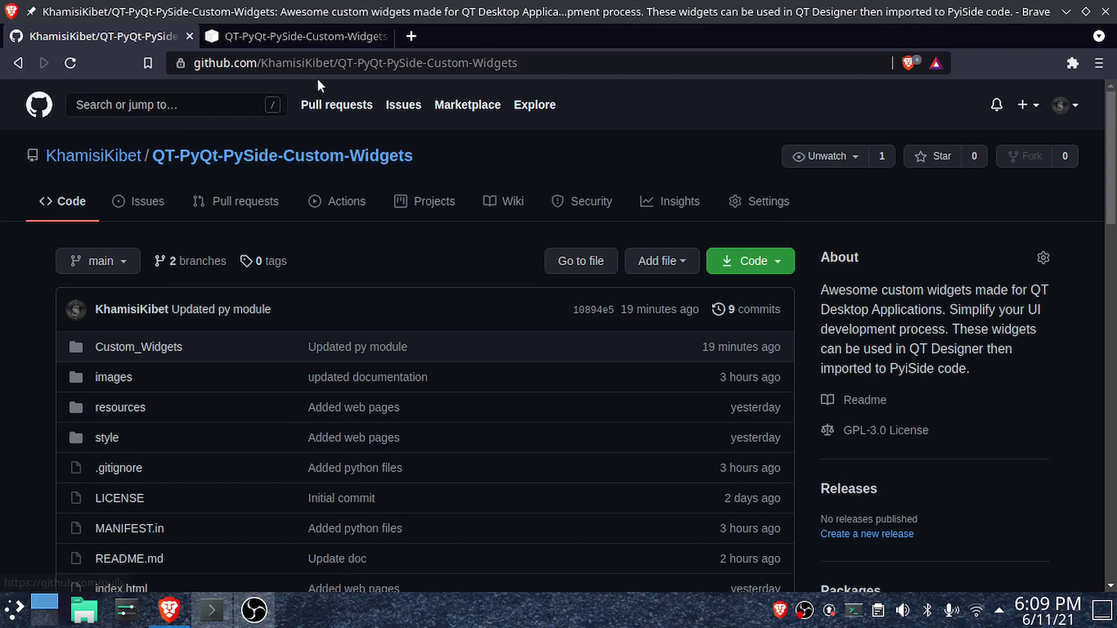
click(347, 66)
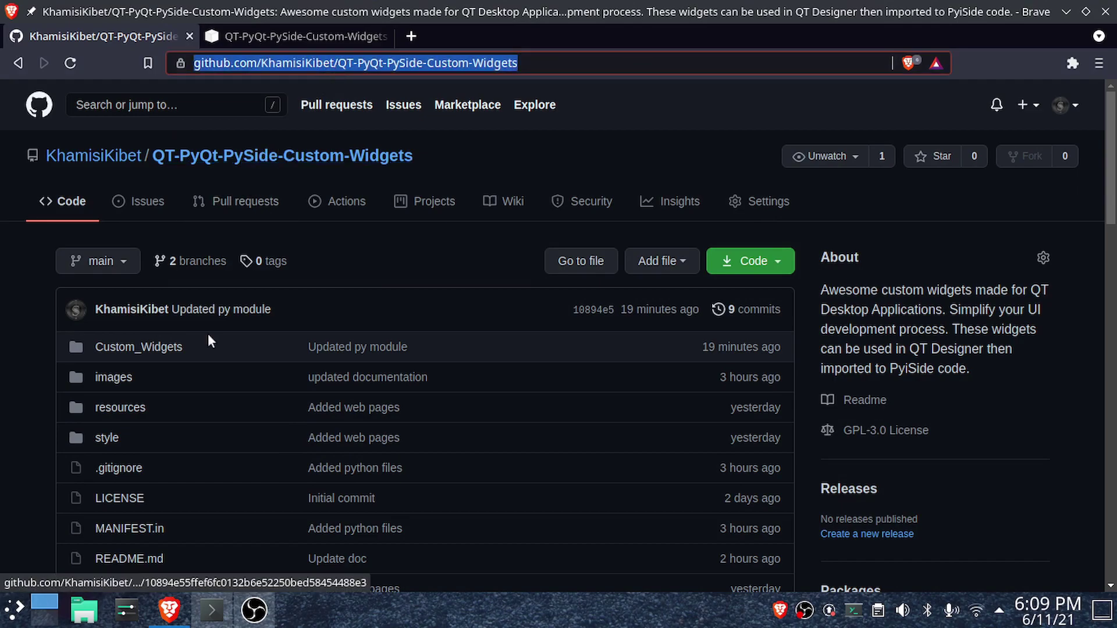
scroll(137, 460, down, 3)
scroll(137, 459, down, 2)
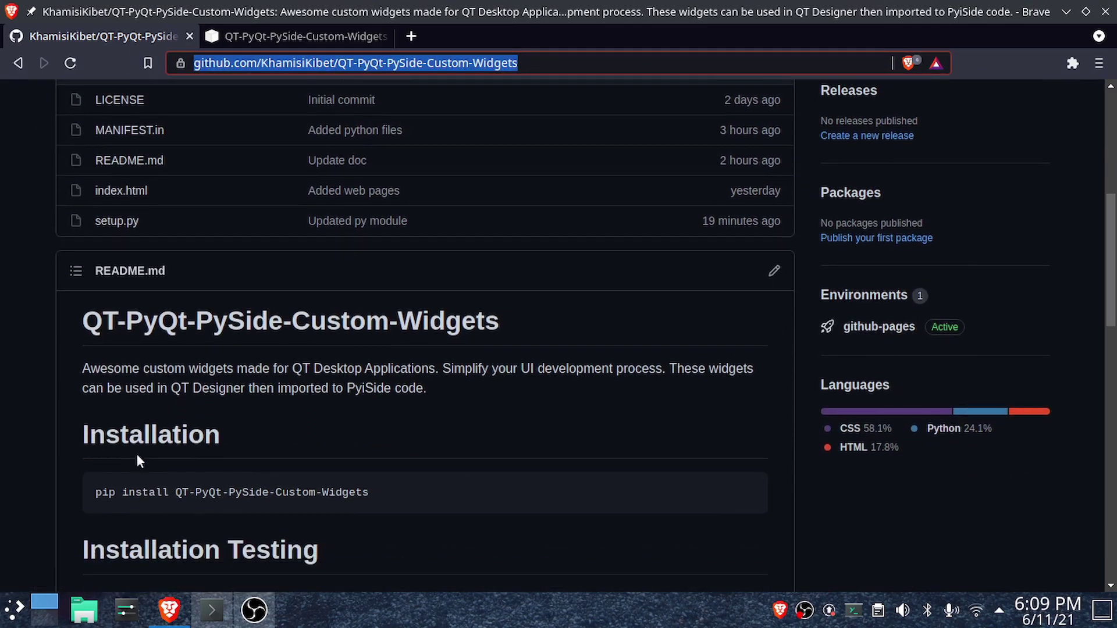
mouse_move(152, 435)
scroll(146, 428, down, 3)
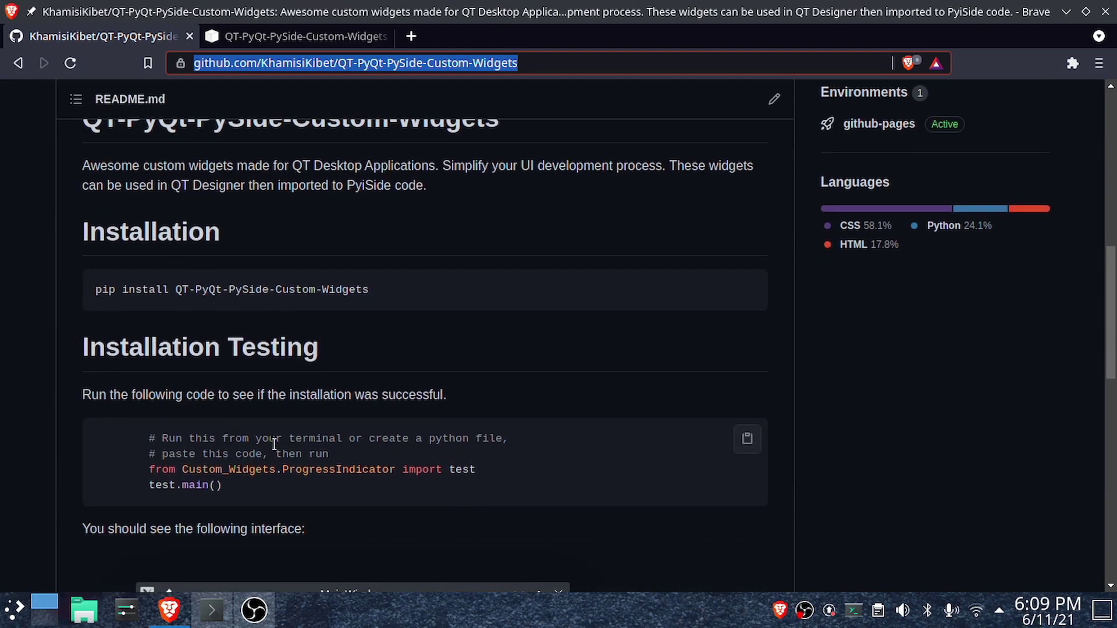
scroll(260, 408, down, 2)
scroll(274, 444, down, 2)
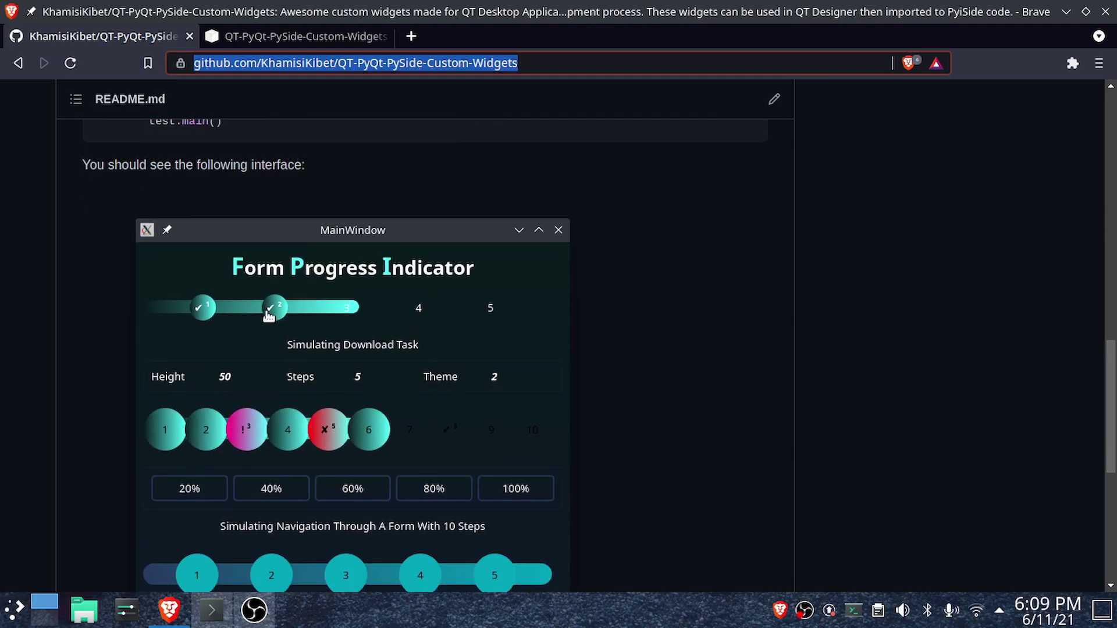
scroll(299, 354, down, 4)
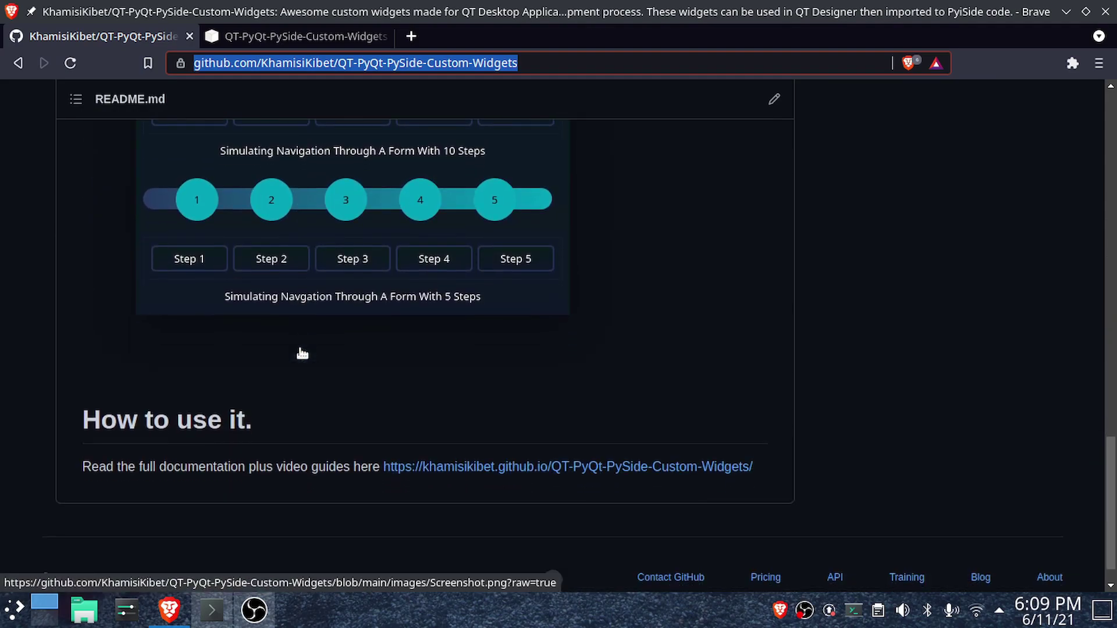
scroll(299, 352, up, 2)
scroll(300, 352, up, 2)
scroll(299, 352, up, 3)
scroll(299, 351, up, 1)
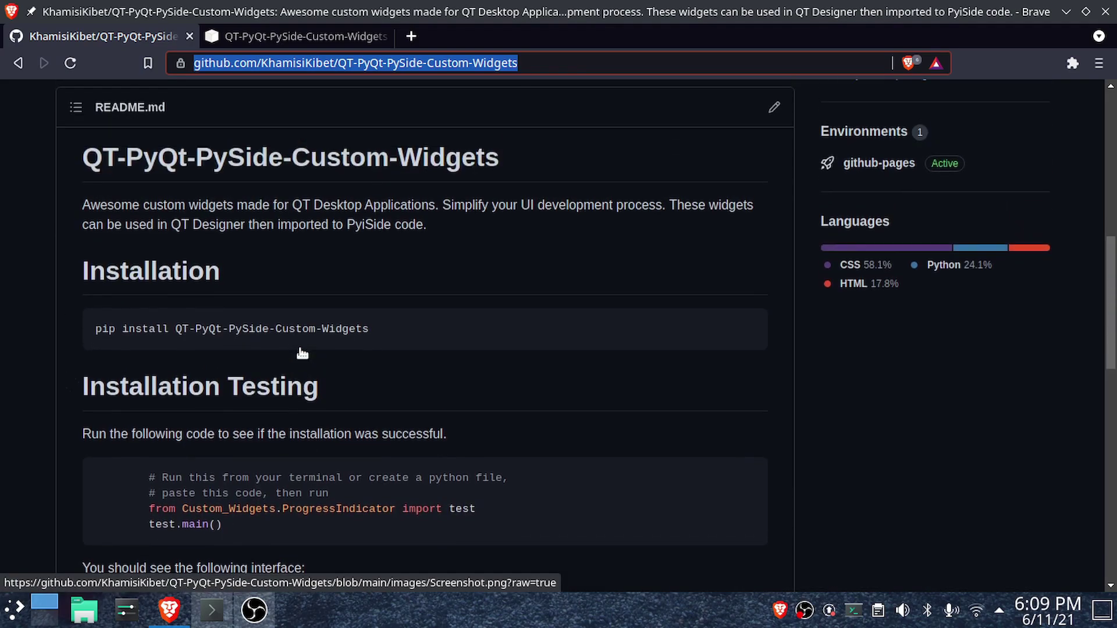
scroll(299, 351, up, 2)
scroll(300, 352, up, 1)
scroll(299, 351, up, 2)
scroll(299, 353, up, 1)
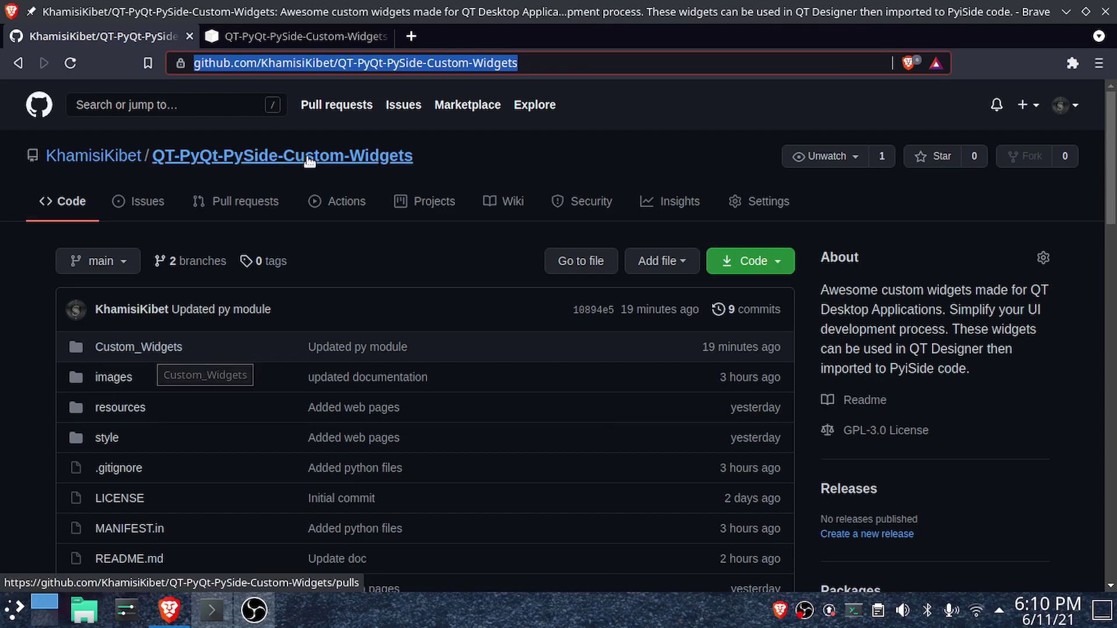
- On the PyPI page for version 0.1.4, copy the pip install command to the clipboard
click(300, 34)
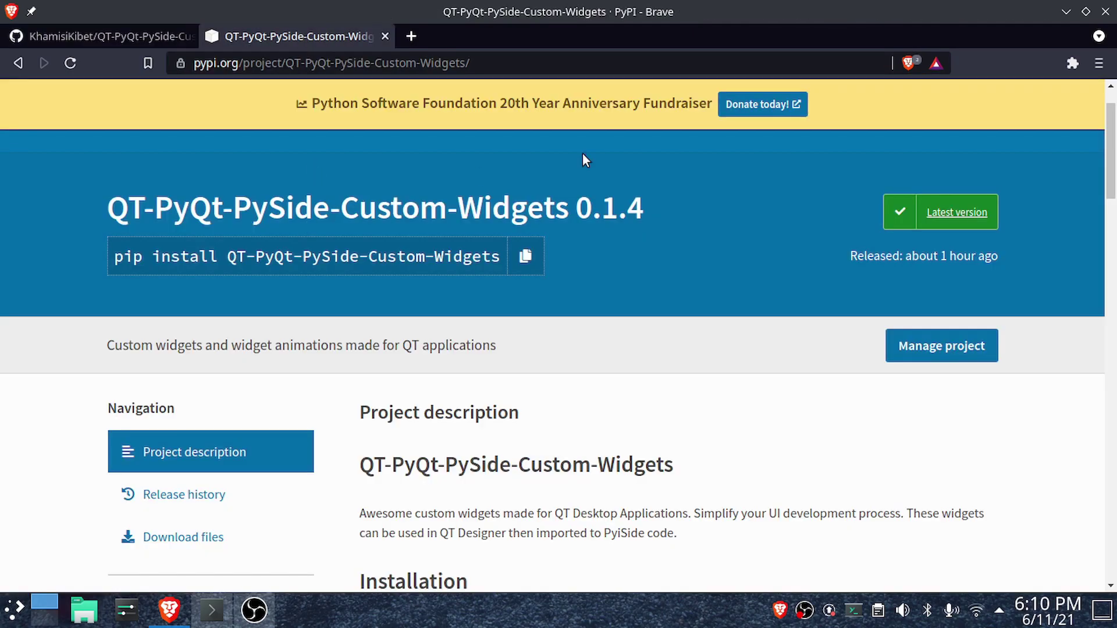
drag(655, 210, 579, 210)
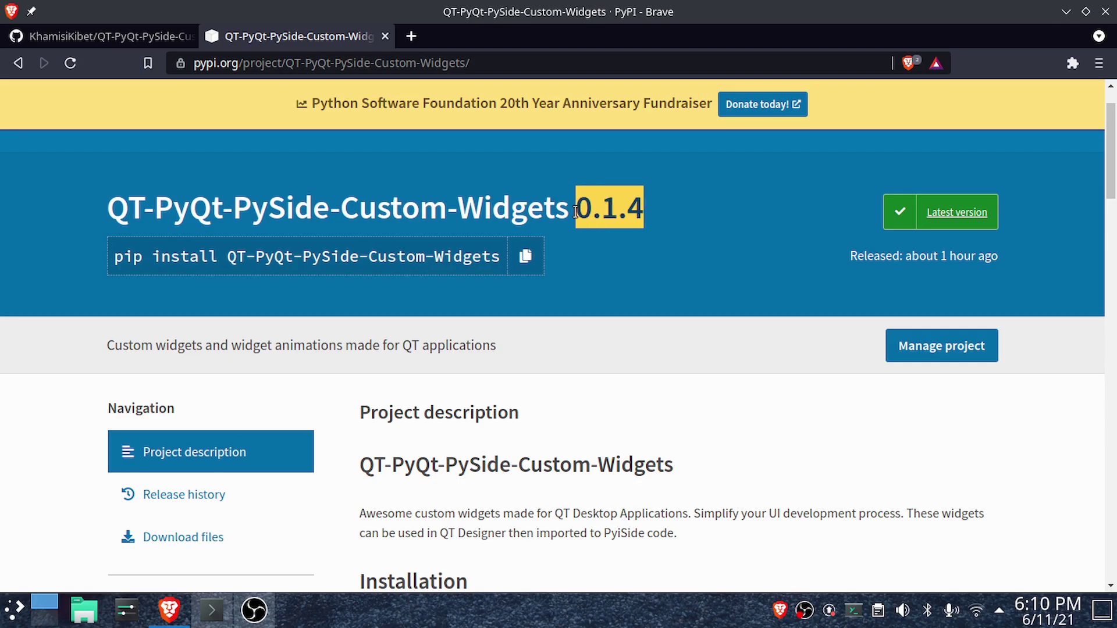
click(629, 235)
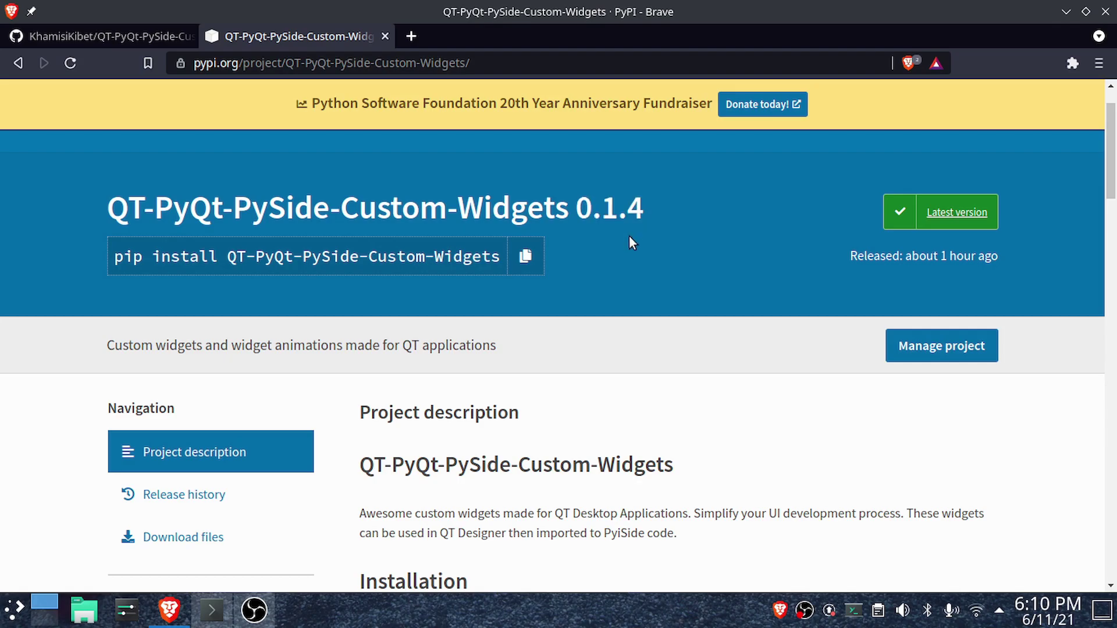
click(526, 256)
- Run the pasted pip install in the drop-down terminal, confirm success, then clear the terminal
click(854, 610)
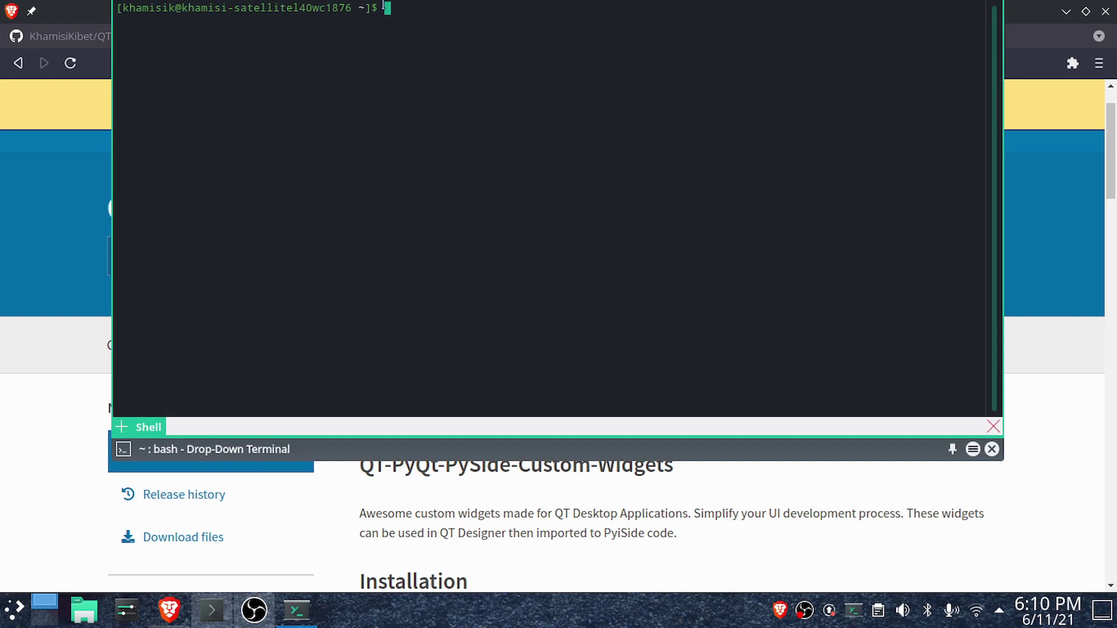
key(ctrl+shift+v)
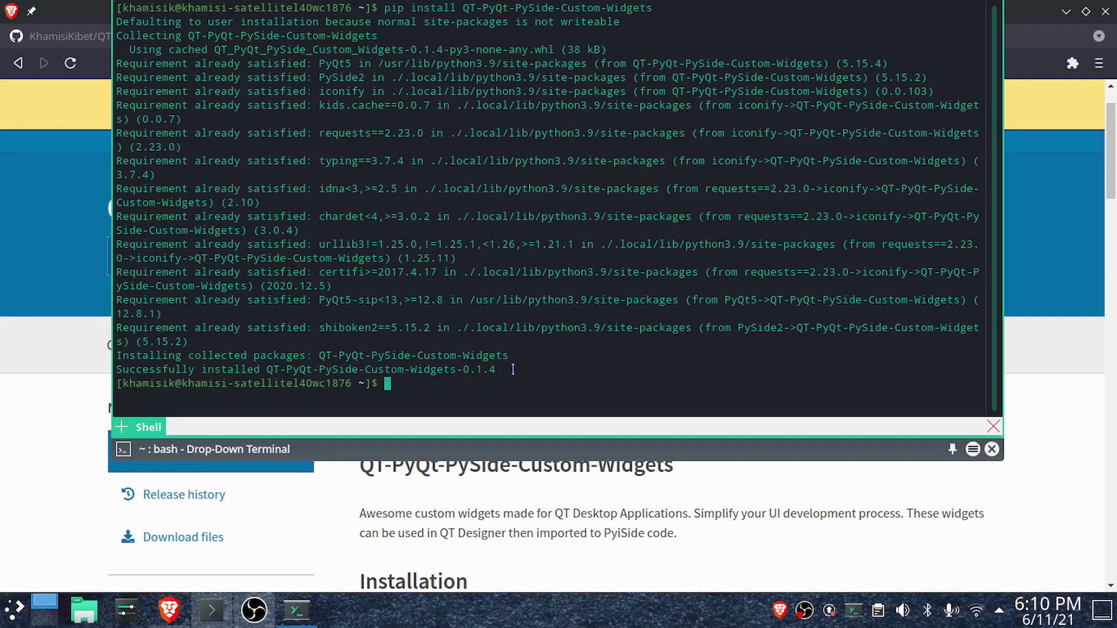
drag(512, 370, 116, 342)
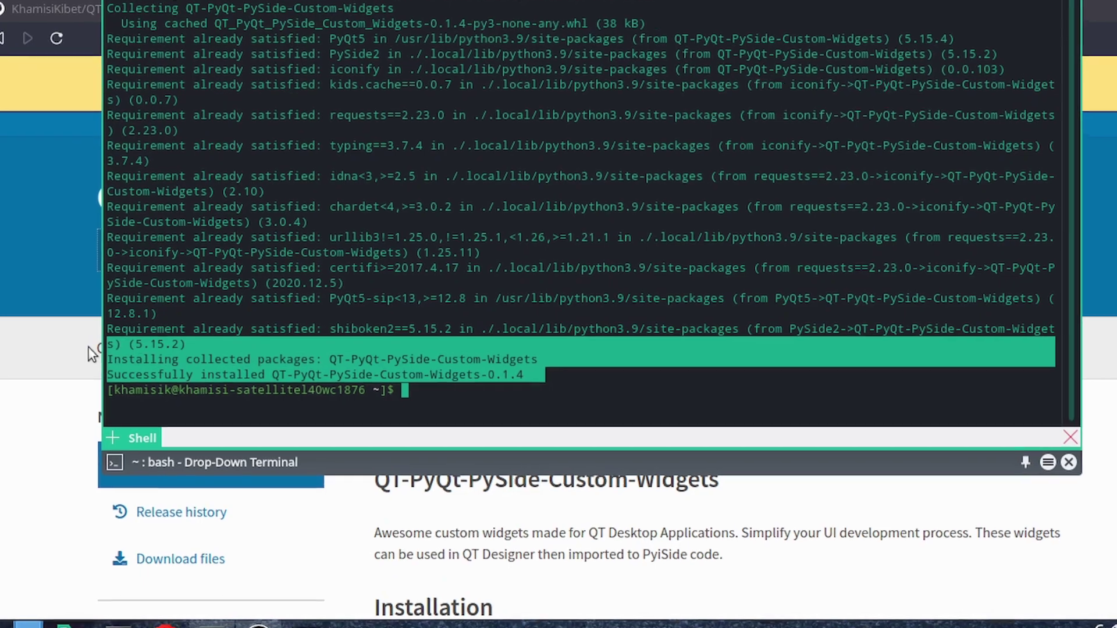
click(312, 353)
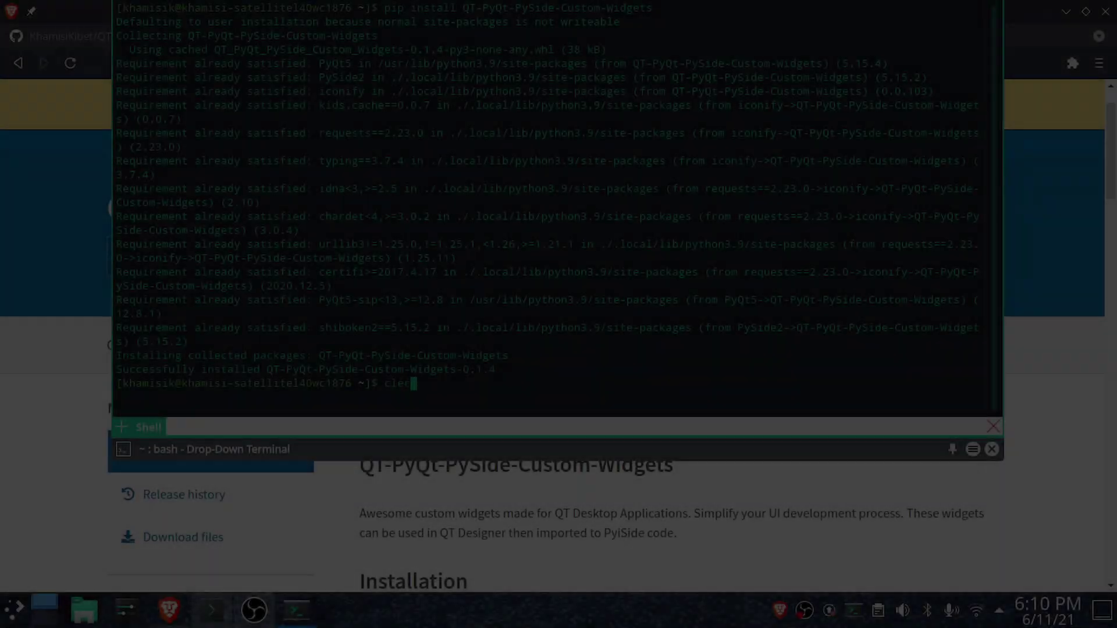
text(clea)
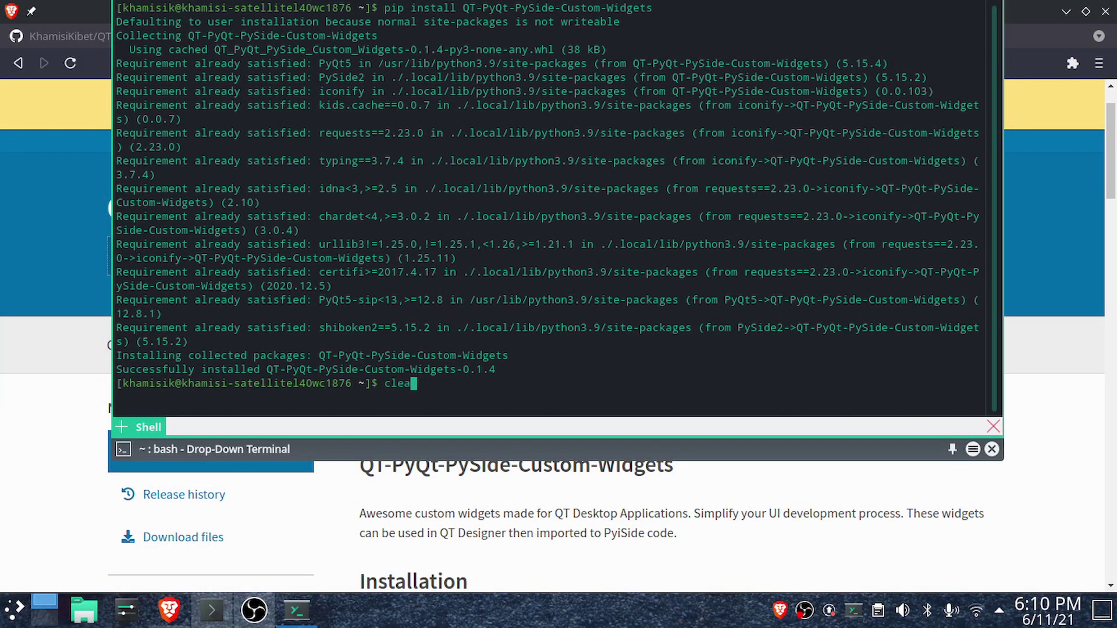
key(Return)
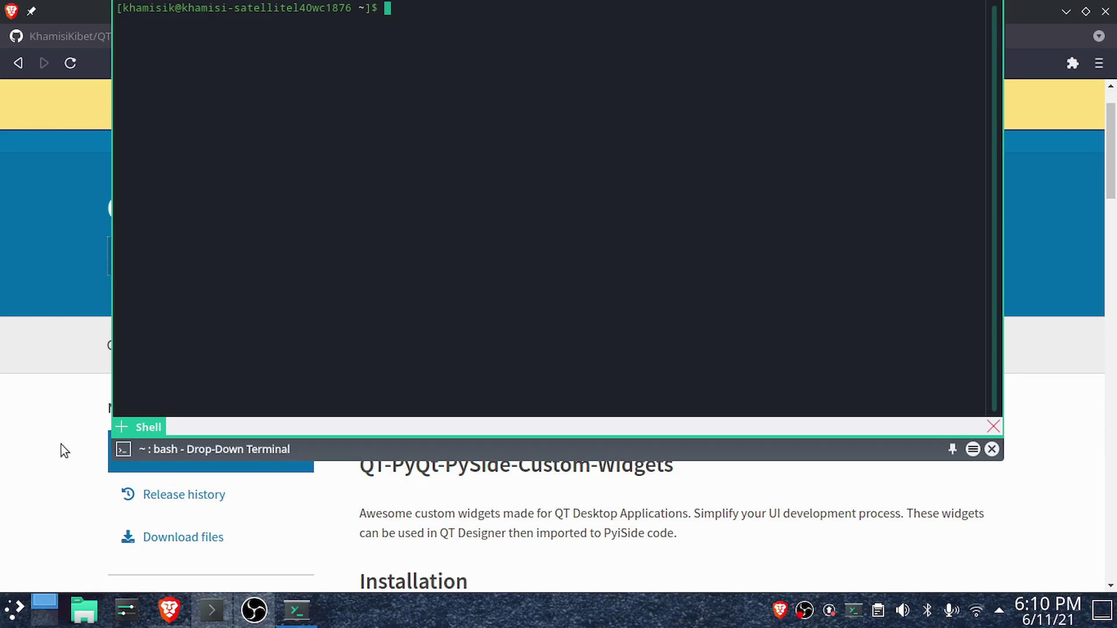
- Hide the terminal and select the two-line ProgressIndicator test code under Installation Testing
click(342, 498)
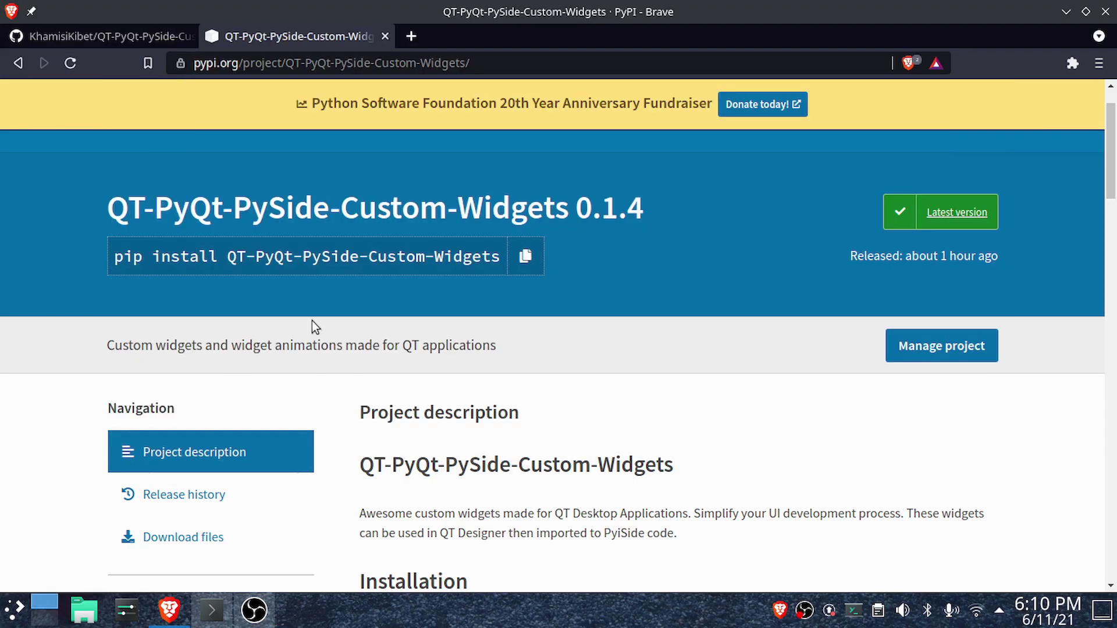
scroll(468, 399, down, 3)
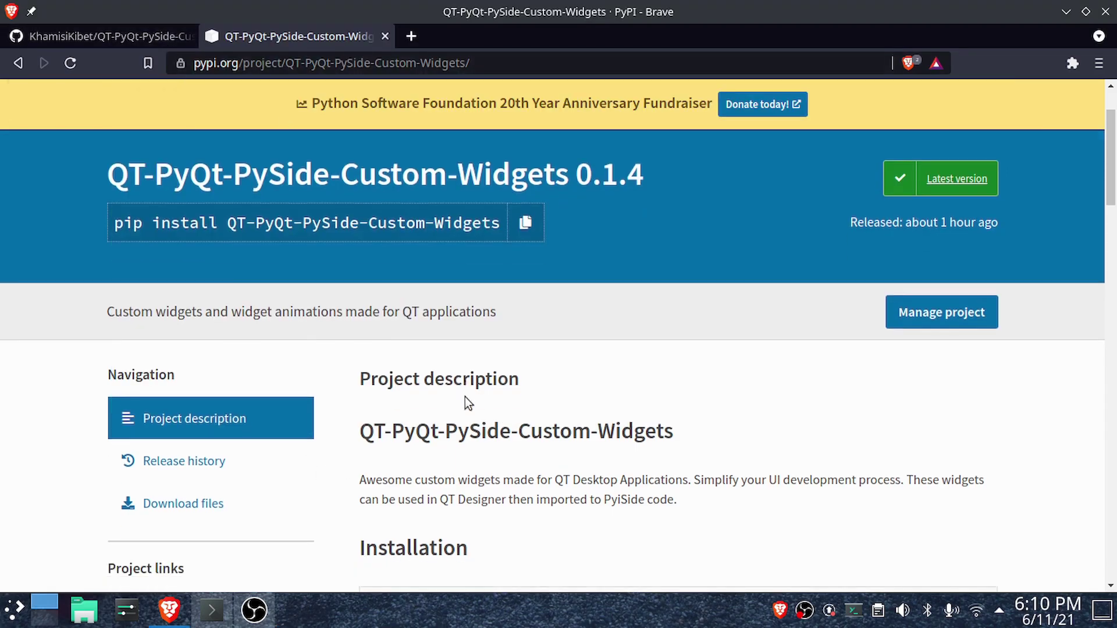
scroll(465, 398, down, 2)
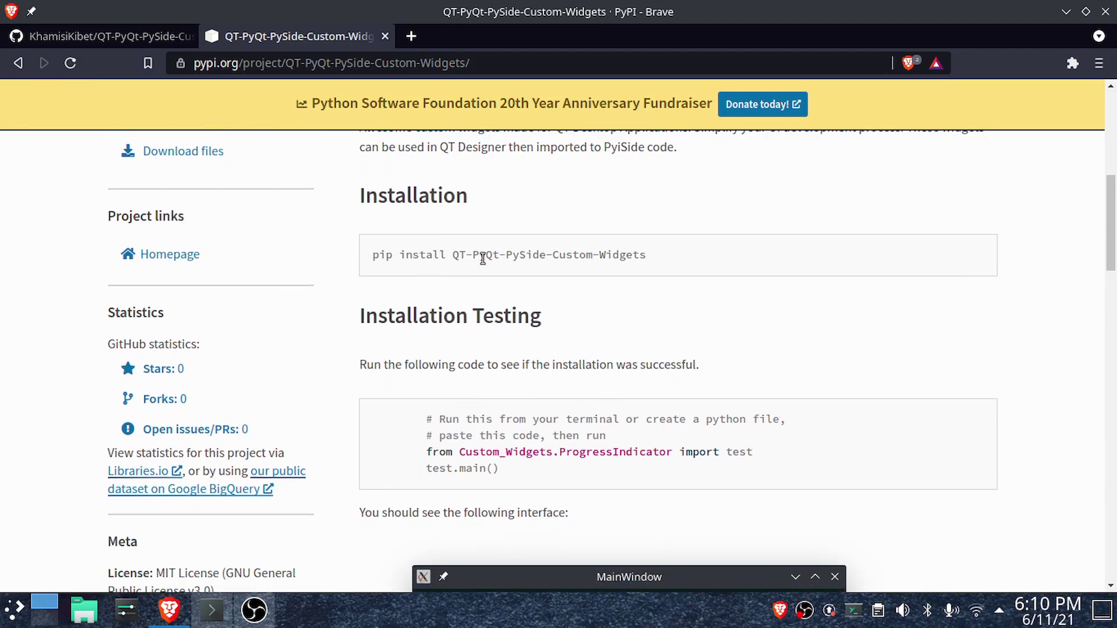
scroll(445, 328, down, 1)
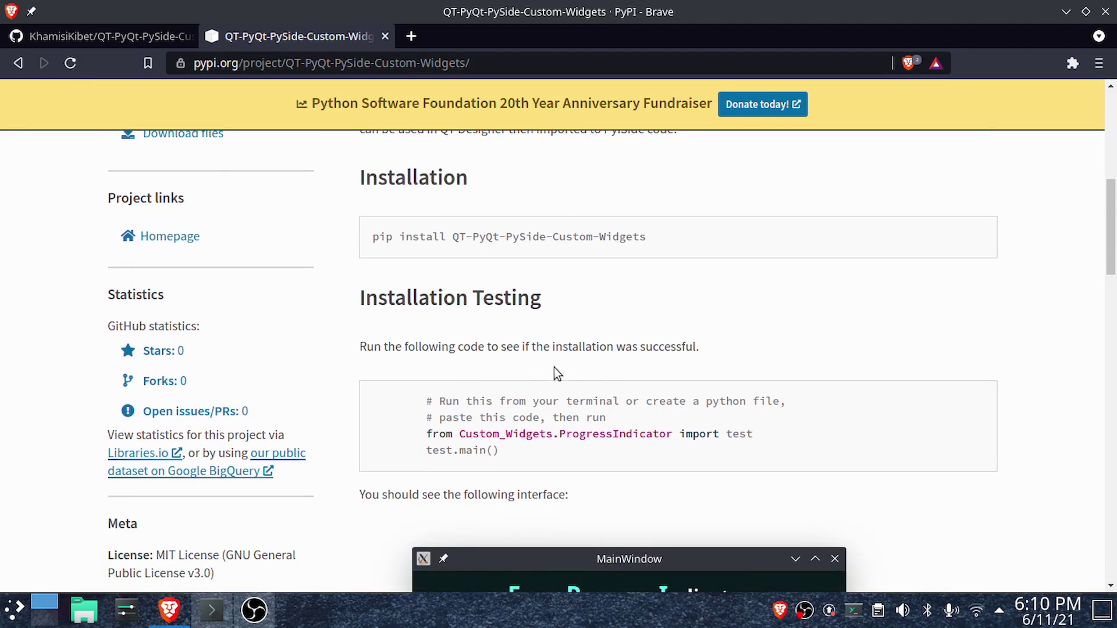
scroll(554, 373, down, 1)
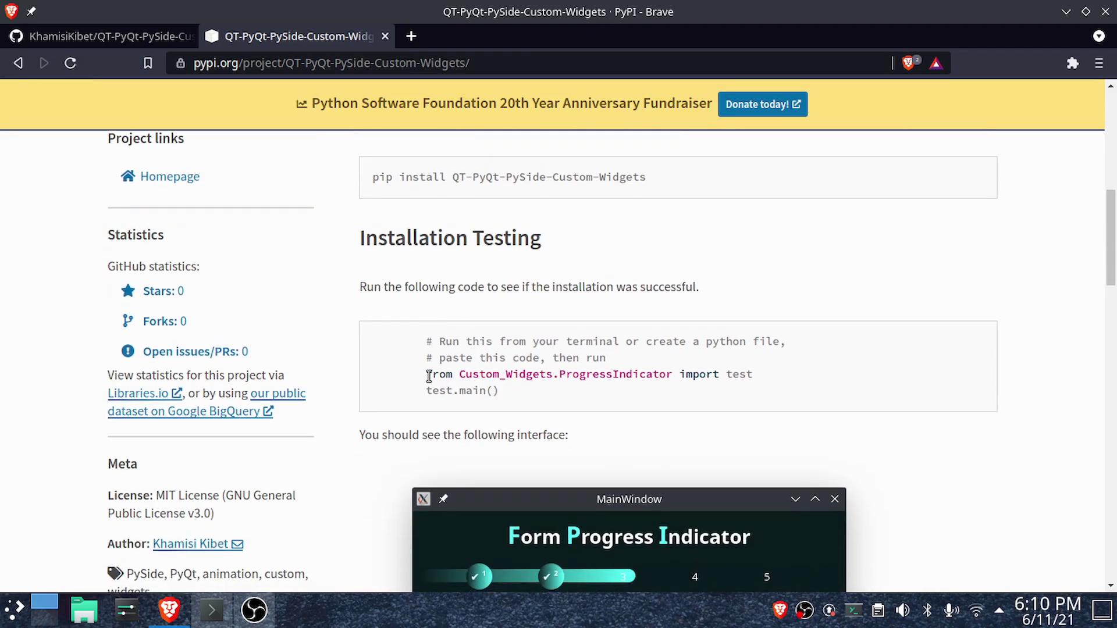
drag(428, 376, 501, 389)
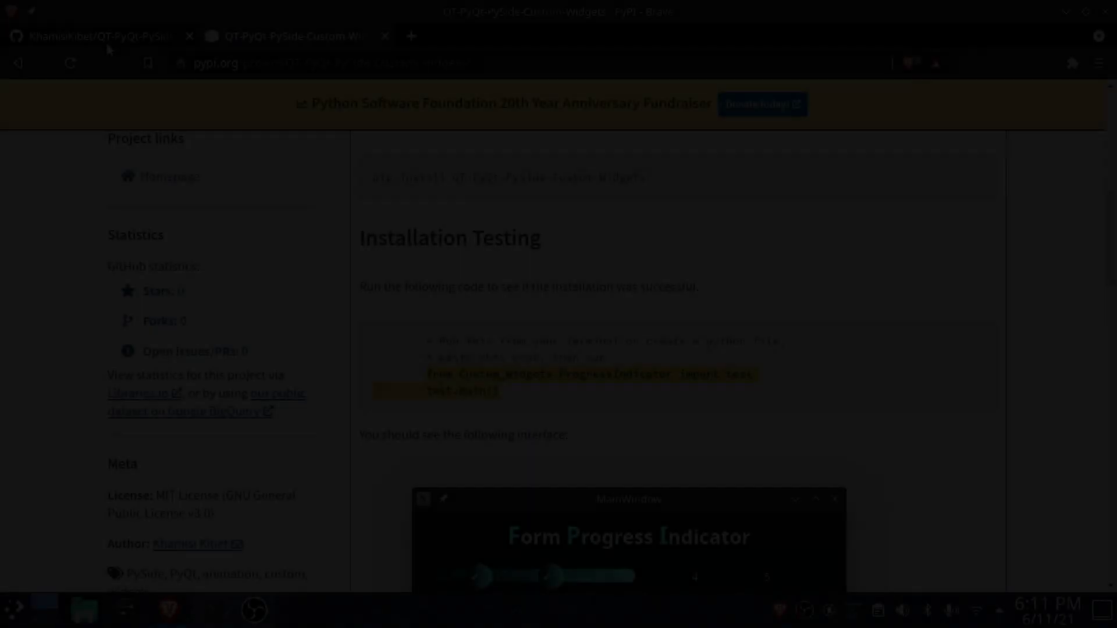
scroll(245, 304, down, 5)
scroll(245, 304, down, 4)
scroll(245, 303, down, 1)
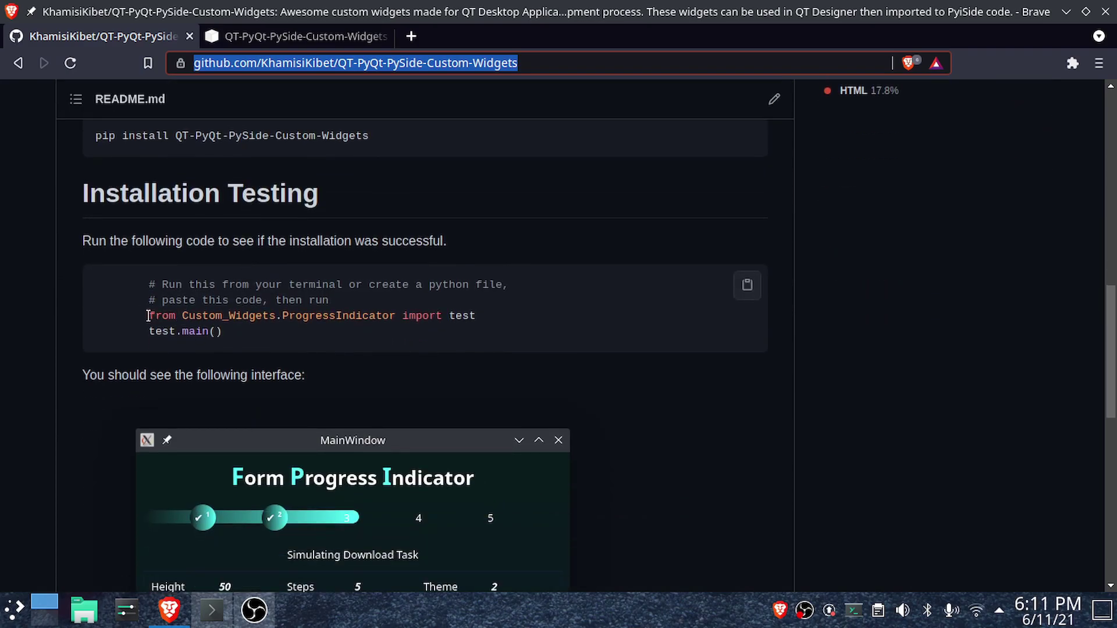
- Copy the line 'from Custom_Widgets.ProgressIndicator import test' and bring up the drop-down terminal
drag(148, 317, 478, 320)
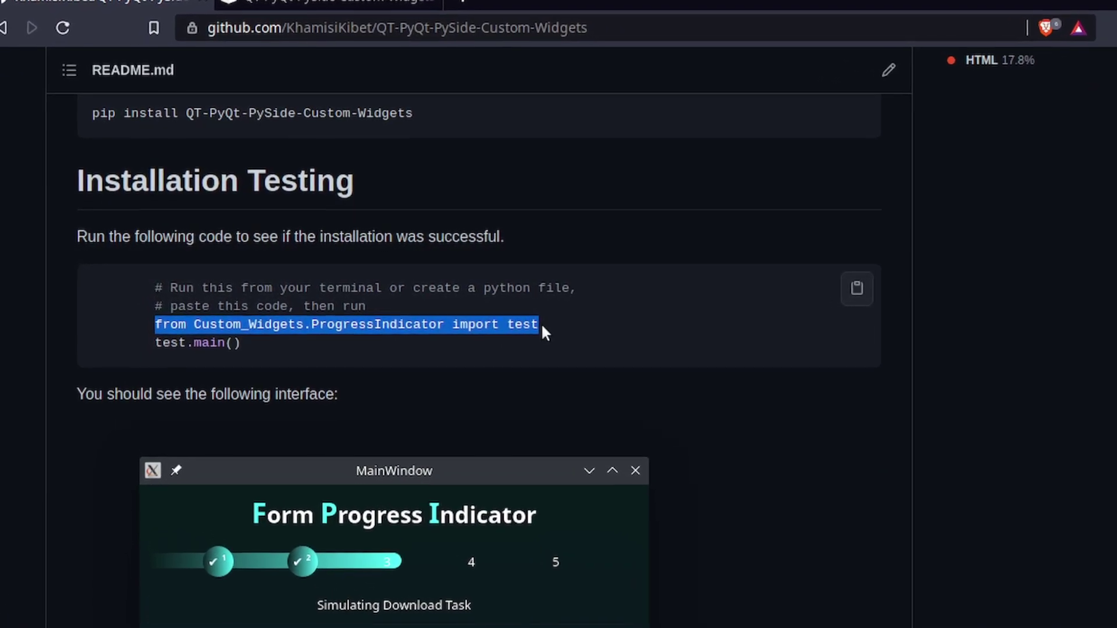
click(633, 331)
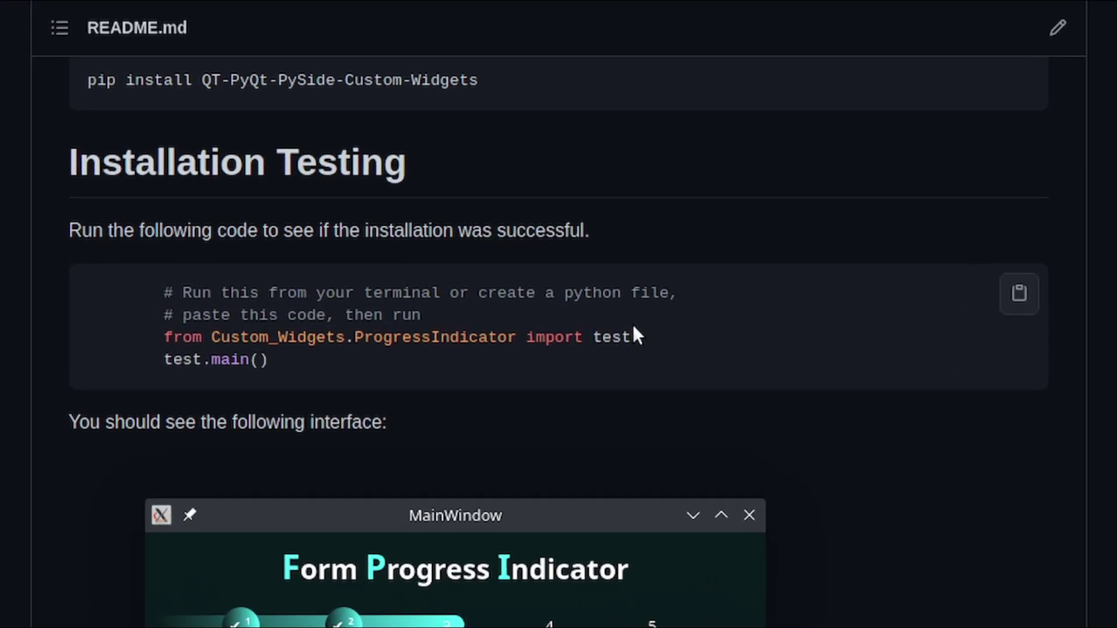
mouse_move(634, 336)
mouse_down()
mouse_move(203, 358)
mouse_move(182, 349)
mouse_up()
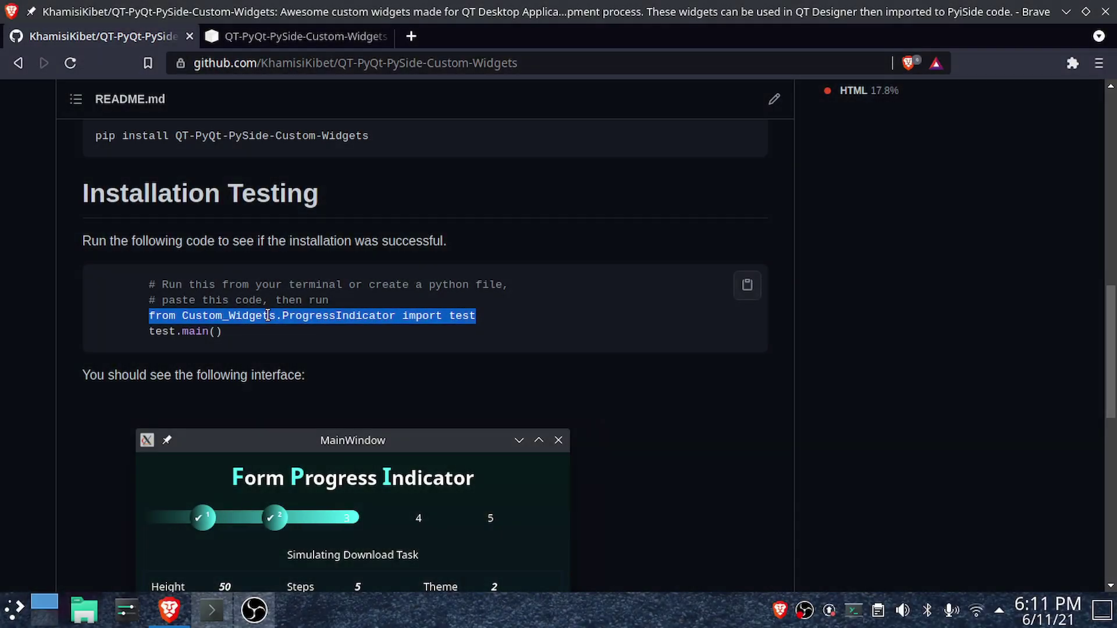
right_click(269, 317)
click(317, 328)
click(854, 615)
text(python)
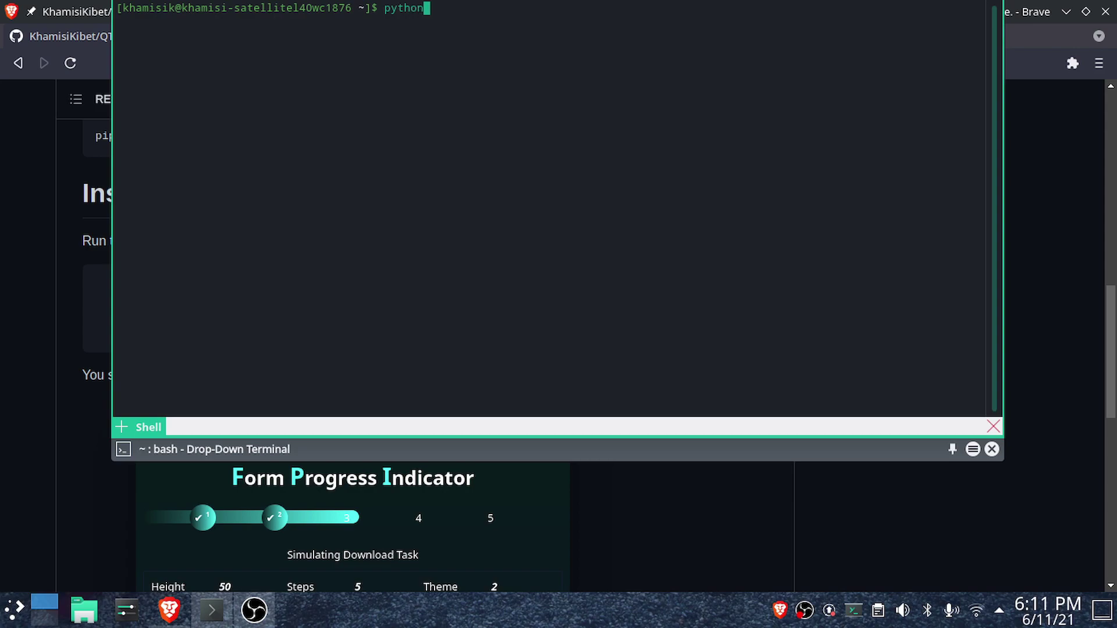
- Start Python, run the ProgressIndicator import without error, then retract the terminal to the README
key(Return)
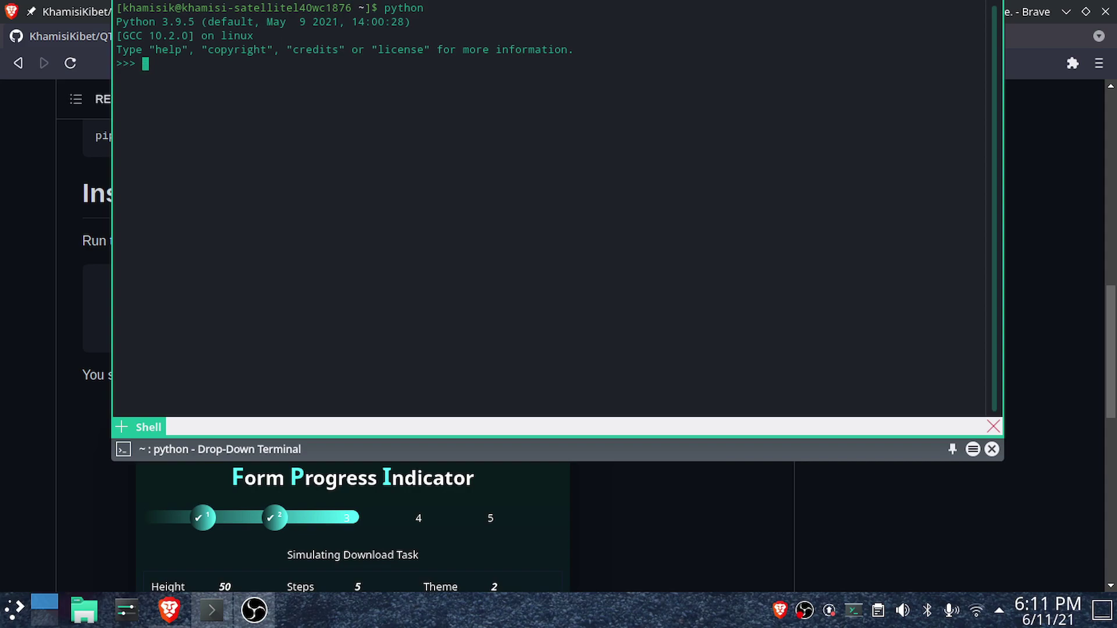
text(from Custom_Widgets.ProgressIndicator import test)
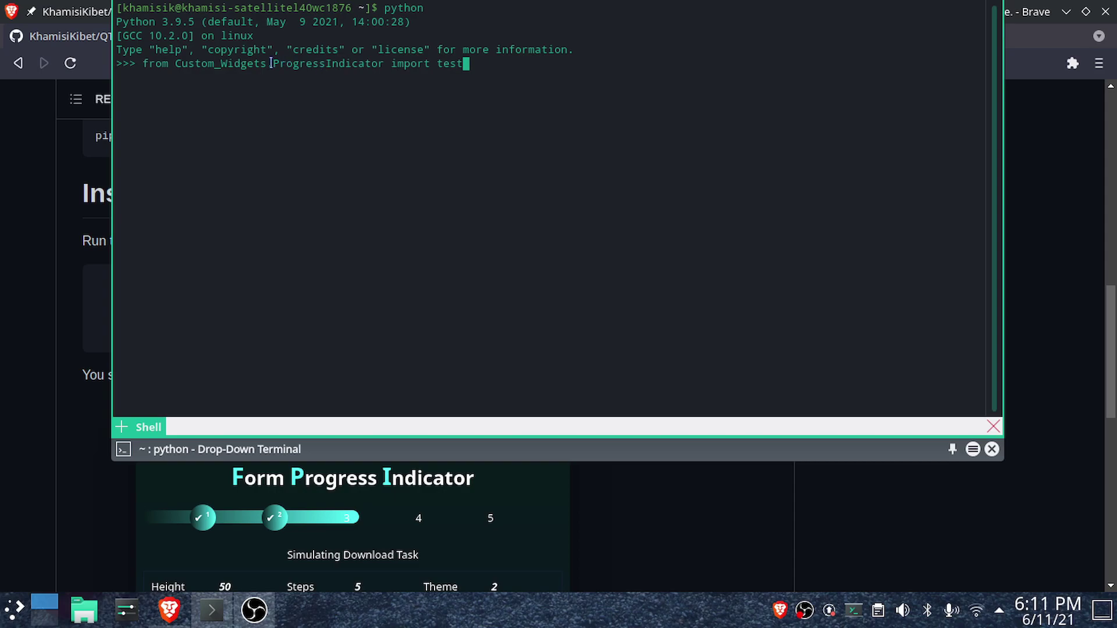
key(Return)
click(89, 461)
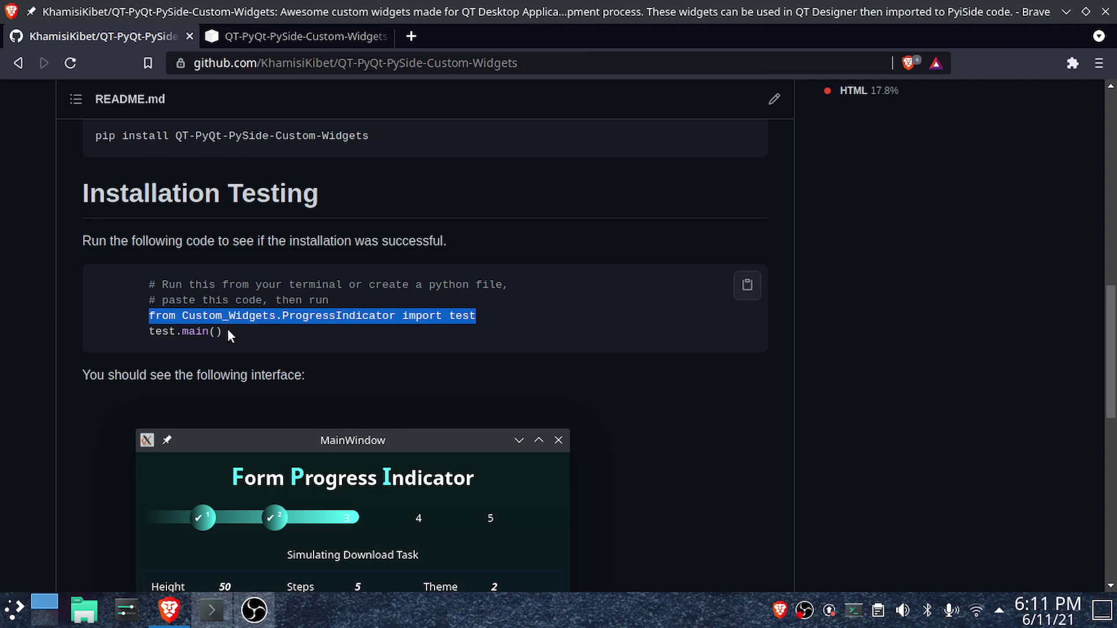
- Copy the test.main() line from the README code block
click(228, 332)
drag(221, 331, 152, 332)
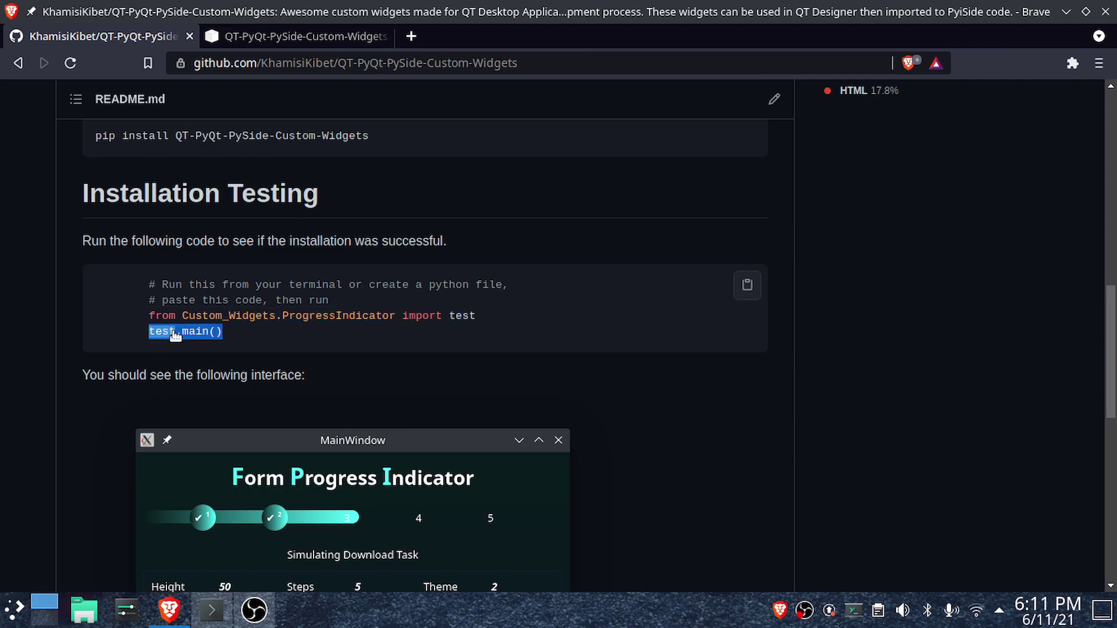
right_click(175, 334)
click(237, 340)
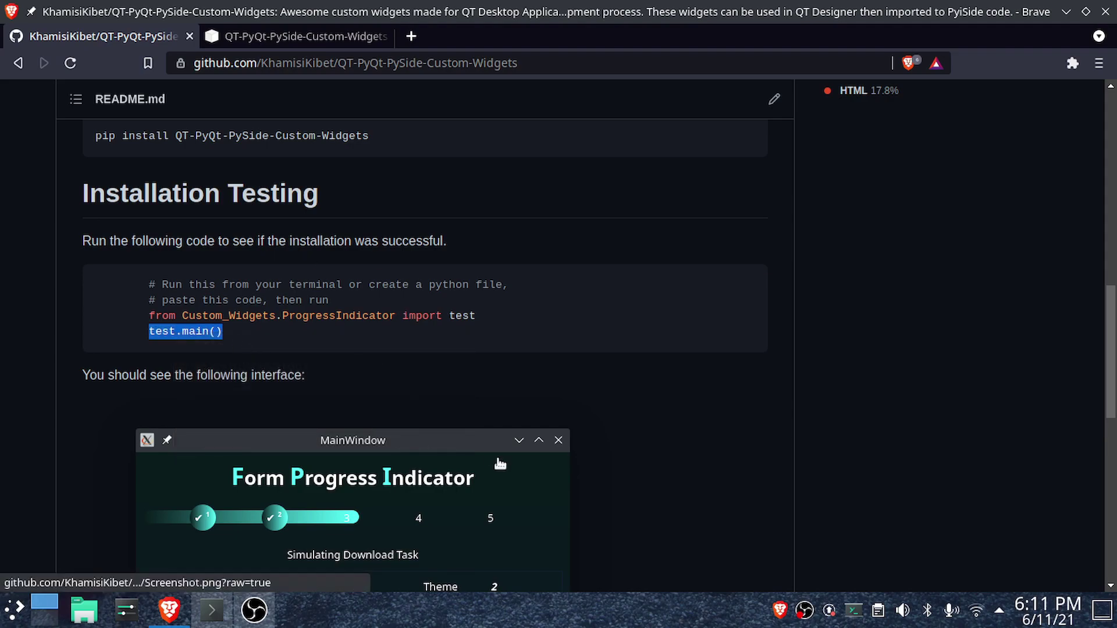
- Paste and run test.main() at the Python prompt, launching the Form Progress Indicator demo
click(853, 609)
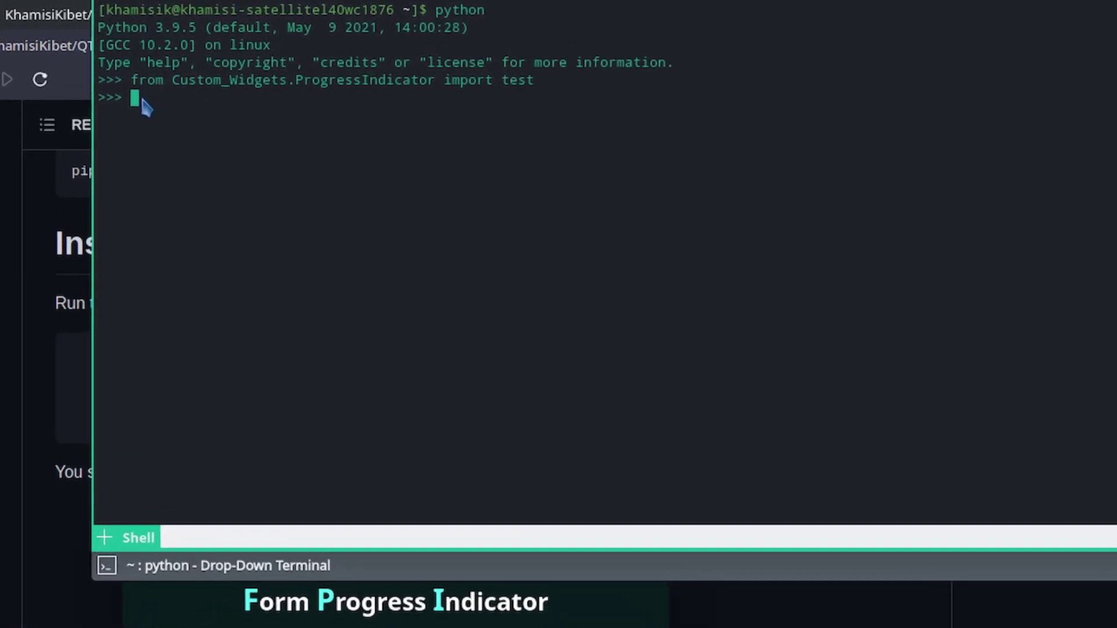
right_click(147, 85)
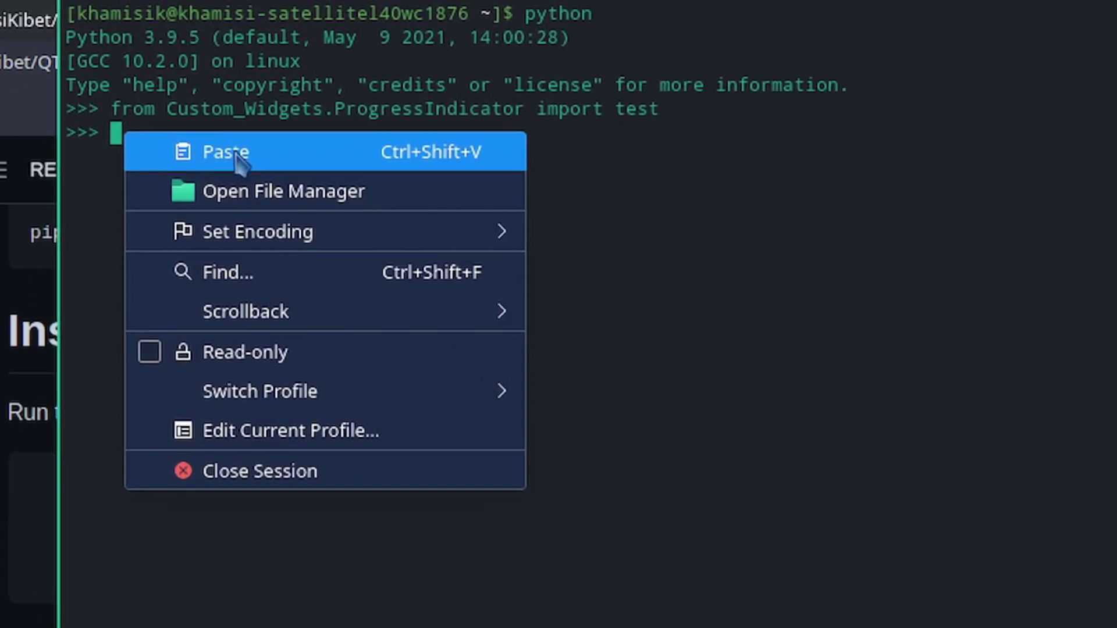
click(231, 140)
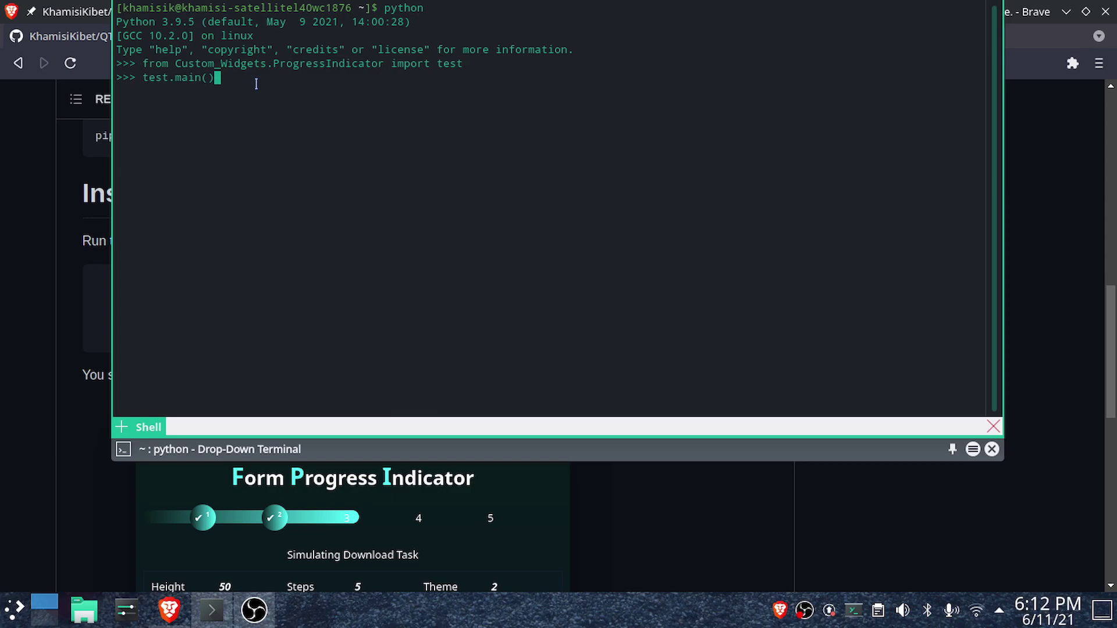
key(Return)
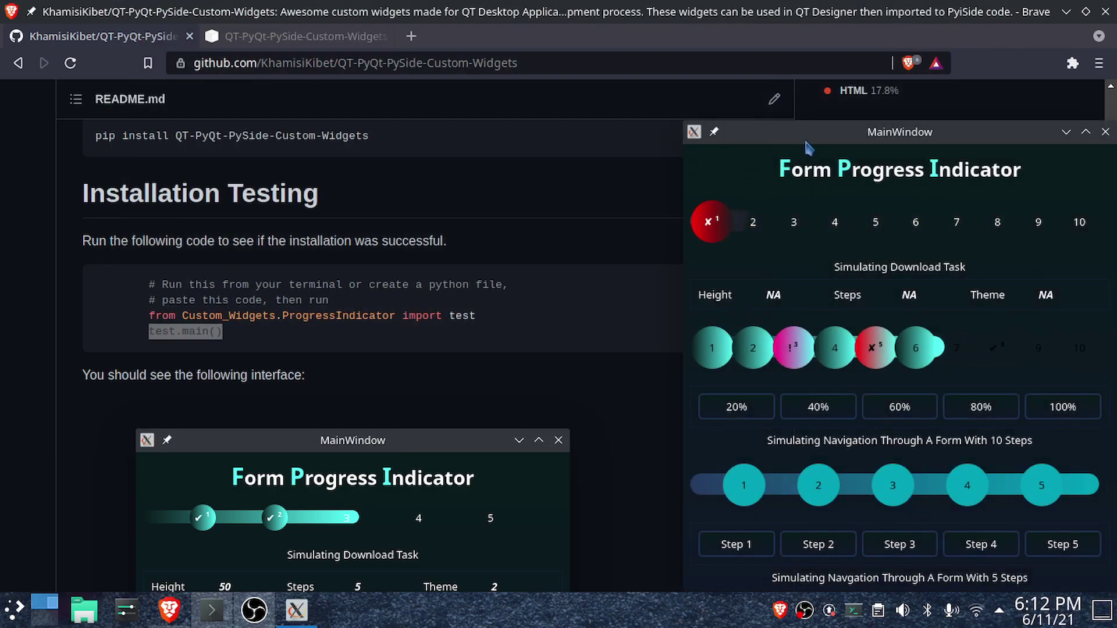
- Move the demo window up and left and bring the README forward to compare with its screenshot
drag(806, 147, 454, 103)
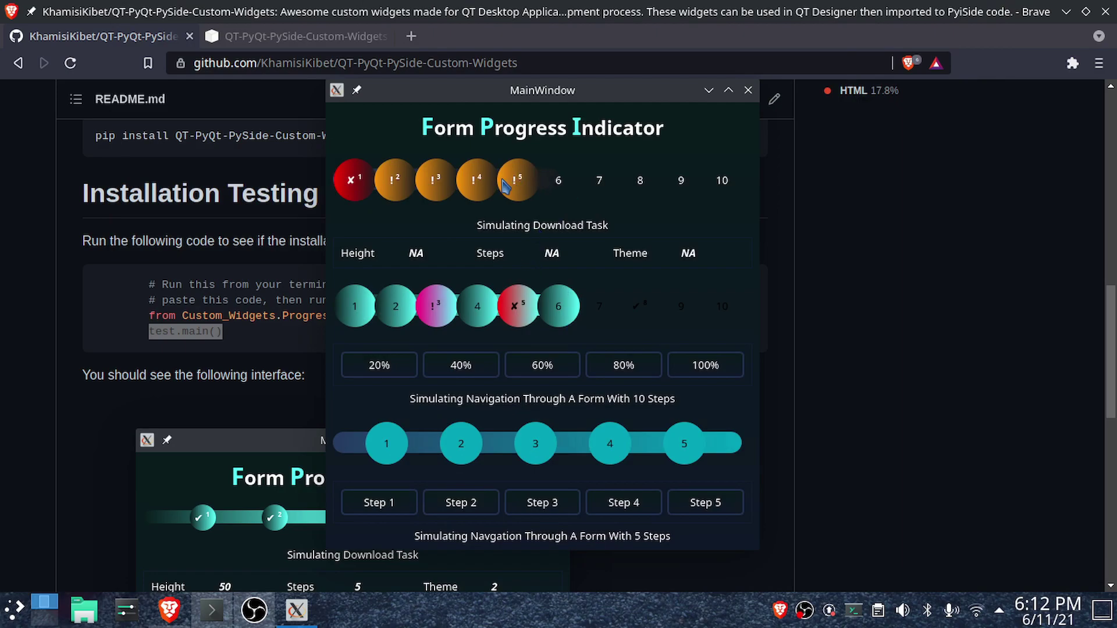
click(103, 440)
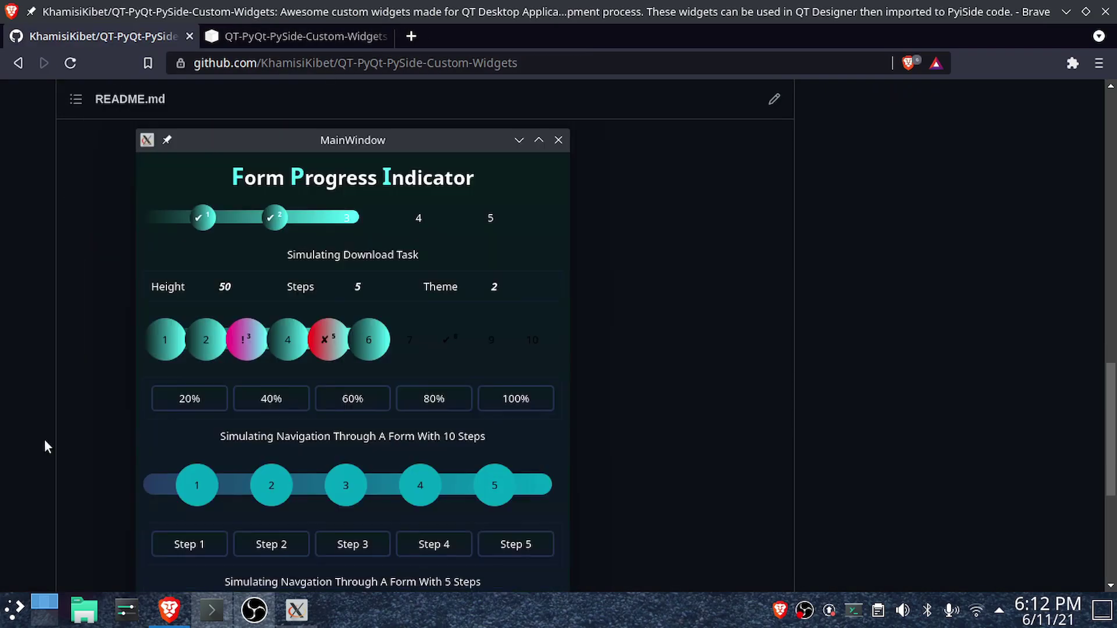
scroll(257, 365, down, 1)
scroll(270, 341, up, 2)
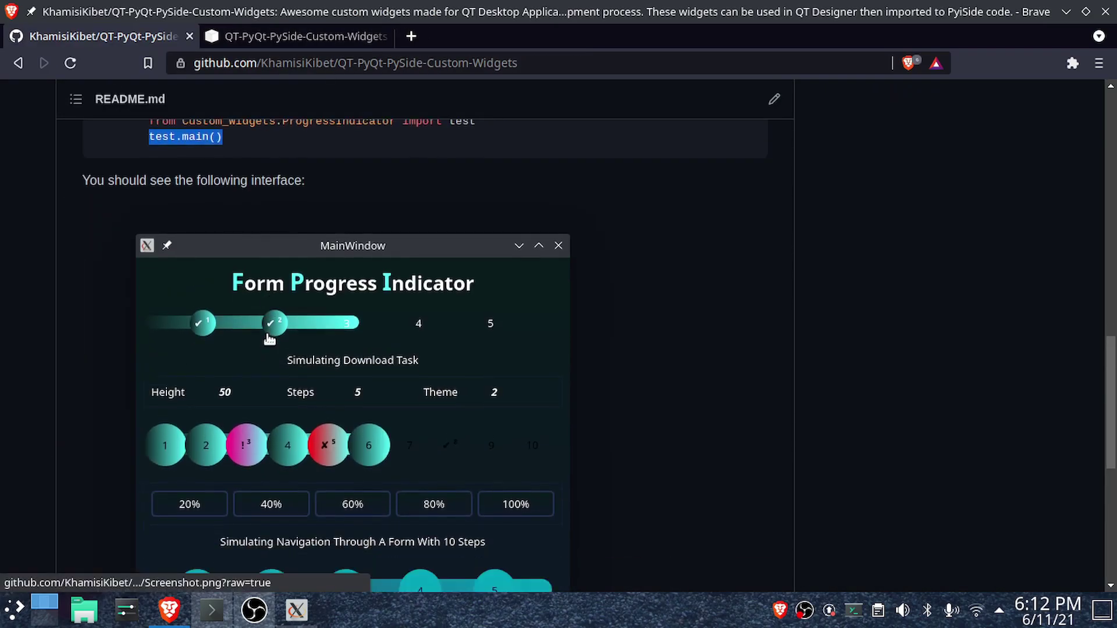
scroll(269, 341, down, 2)
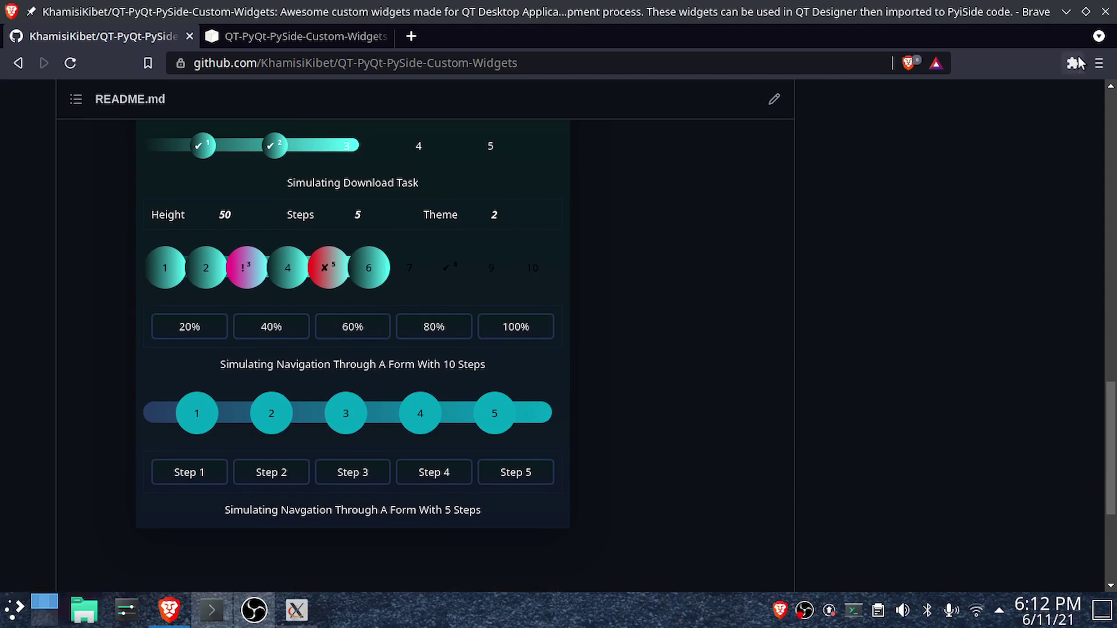
- Reveal the demo and step the 10-step indicator to 40%, 80%, 100%, then back to 20%
click(1066, 13)
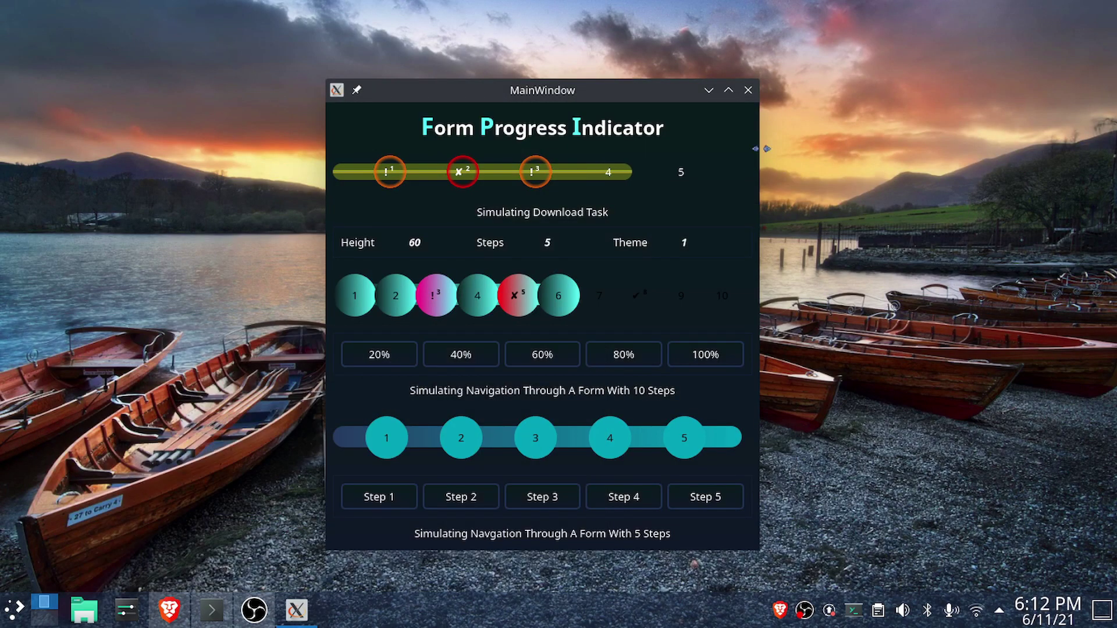
drag(609, 94, 634, 56)
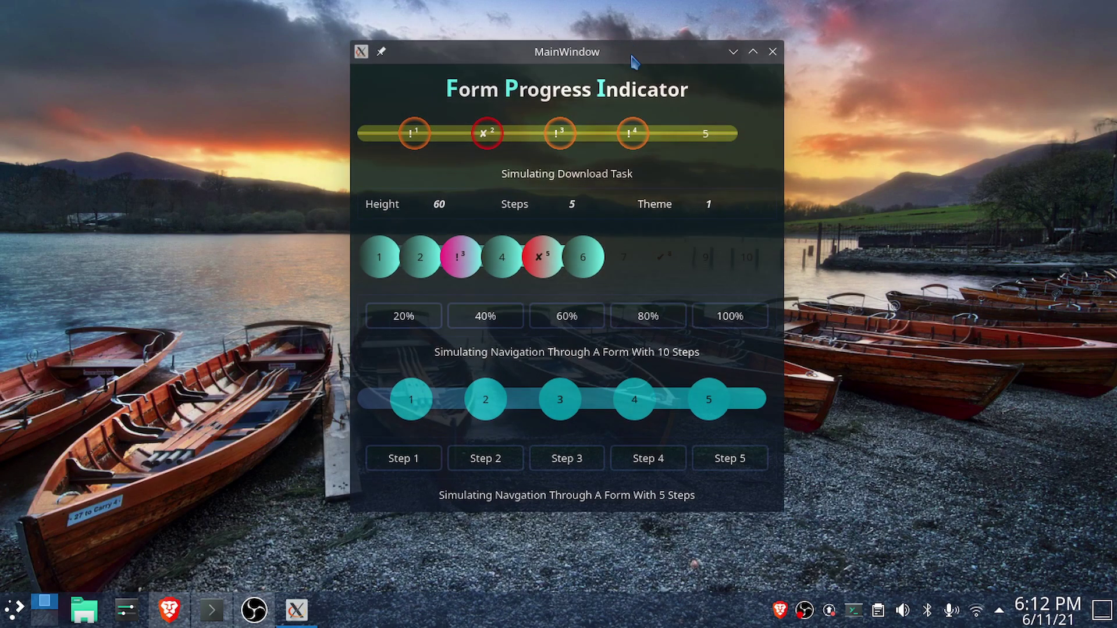
click(487, 310)
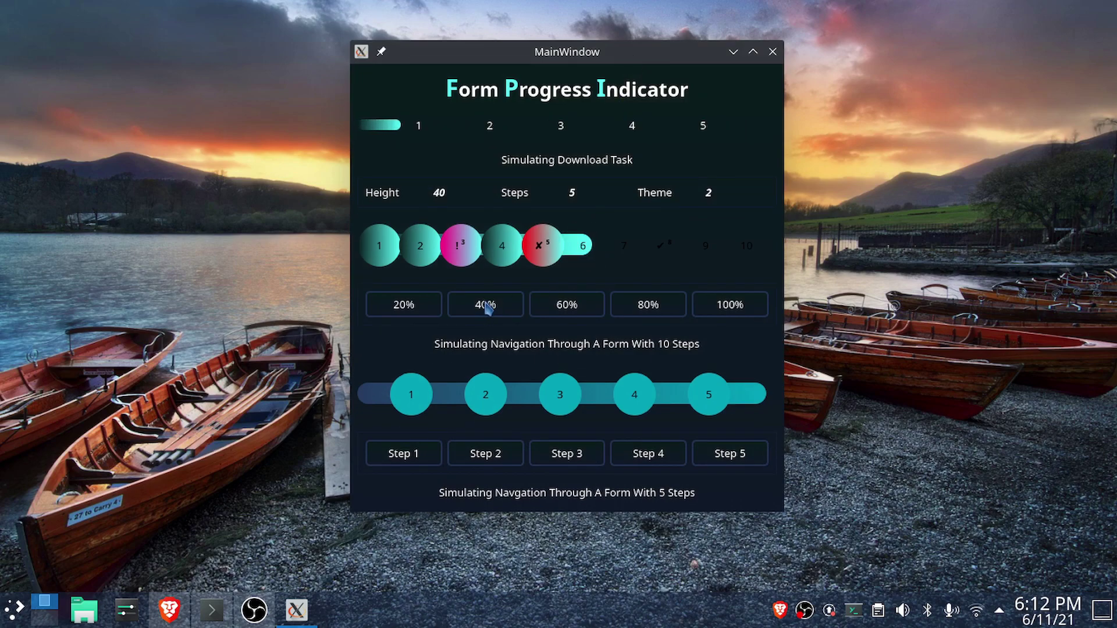
click(647, 308)
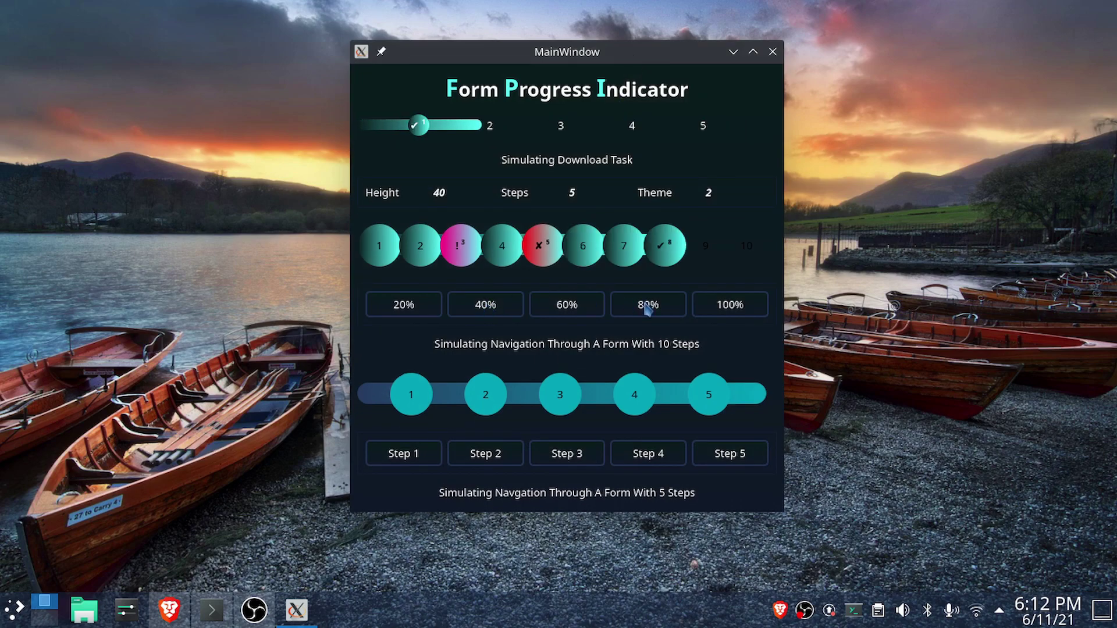
click(725, 311)
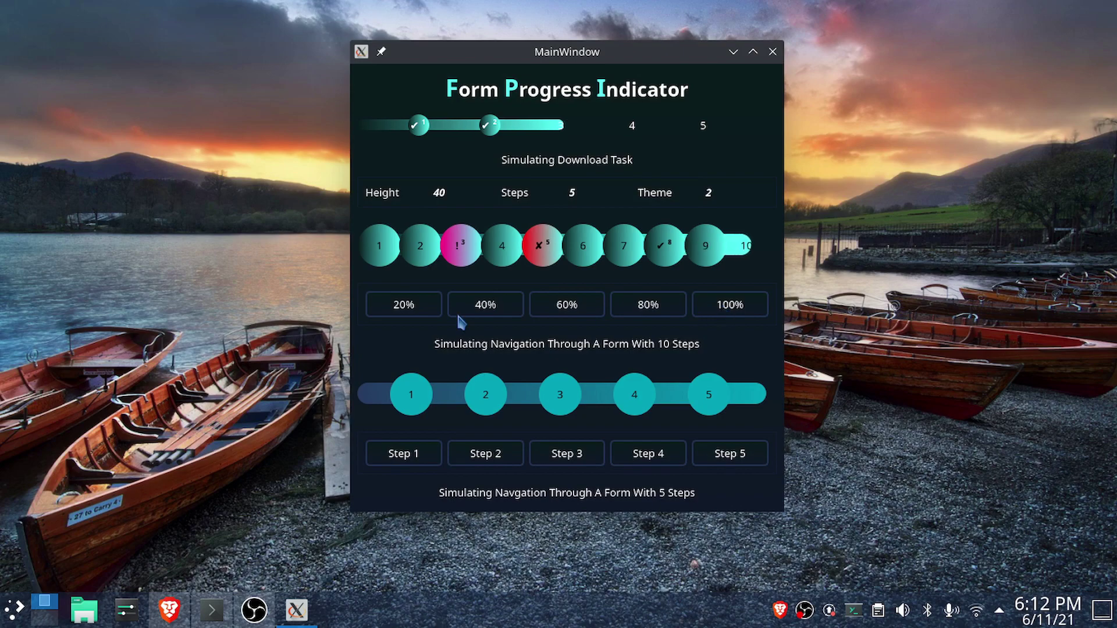
click(414, 311)
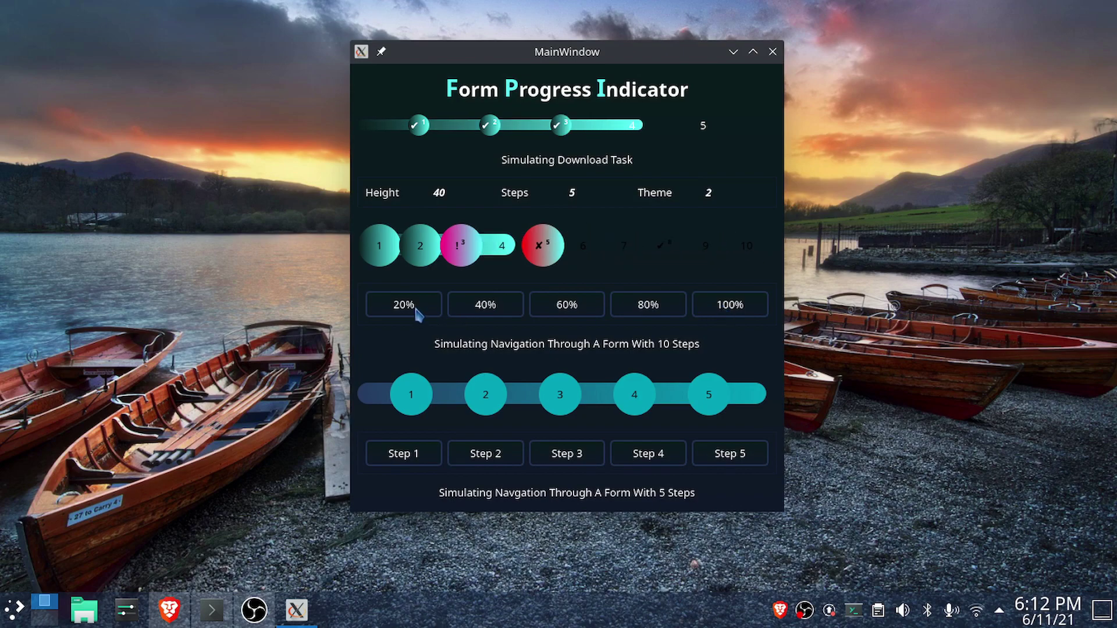
- Step the 5-step form indicator to steps 3, 4, 5, then back to step 1
click(557, 456)
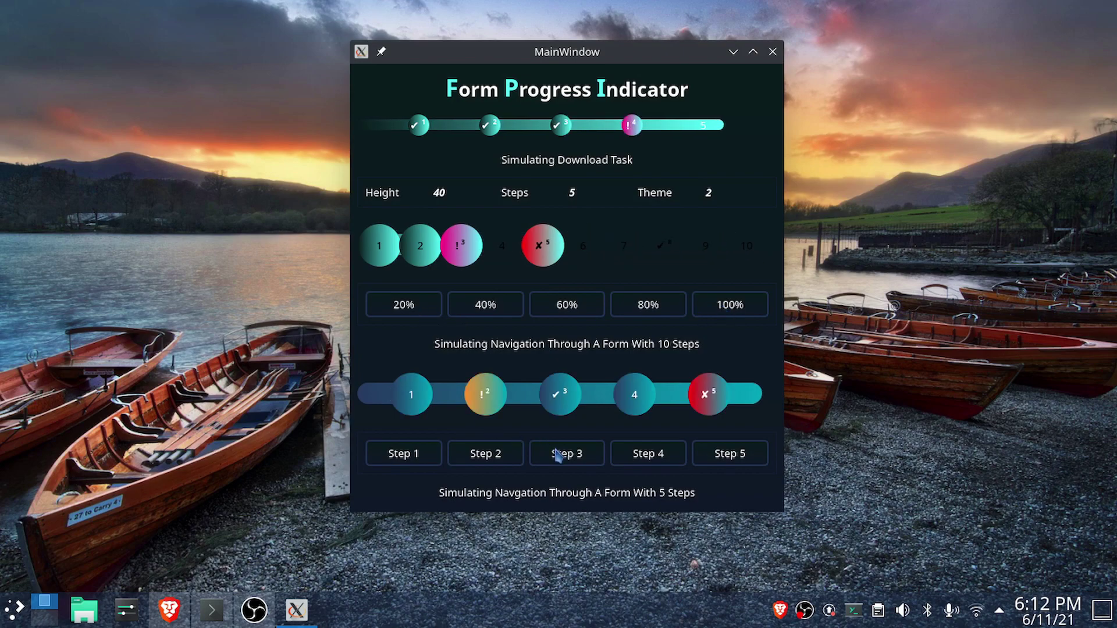
click(668, 465)
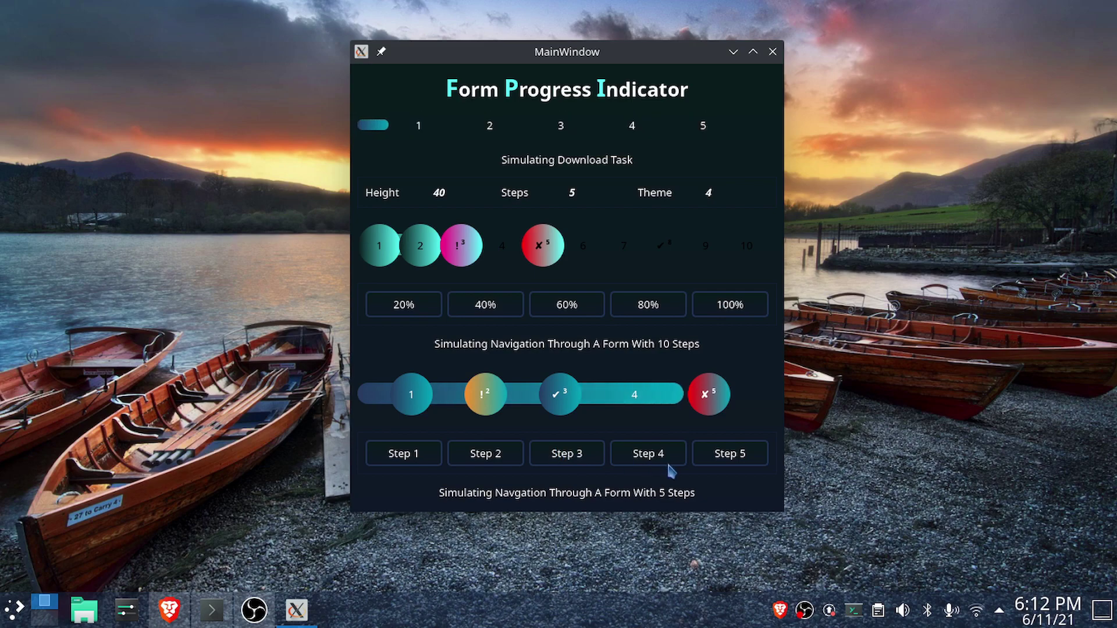
click(732, 463)
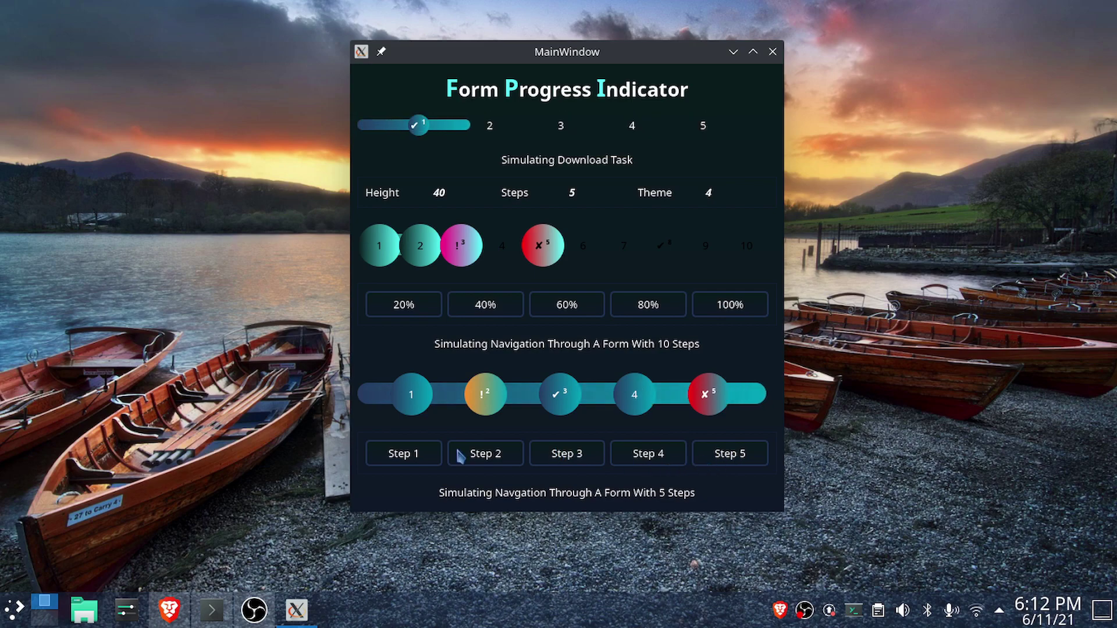
click(416, 457)
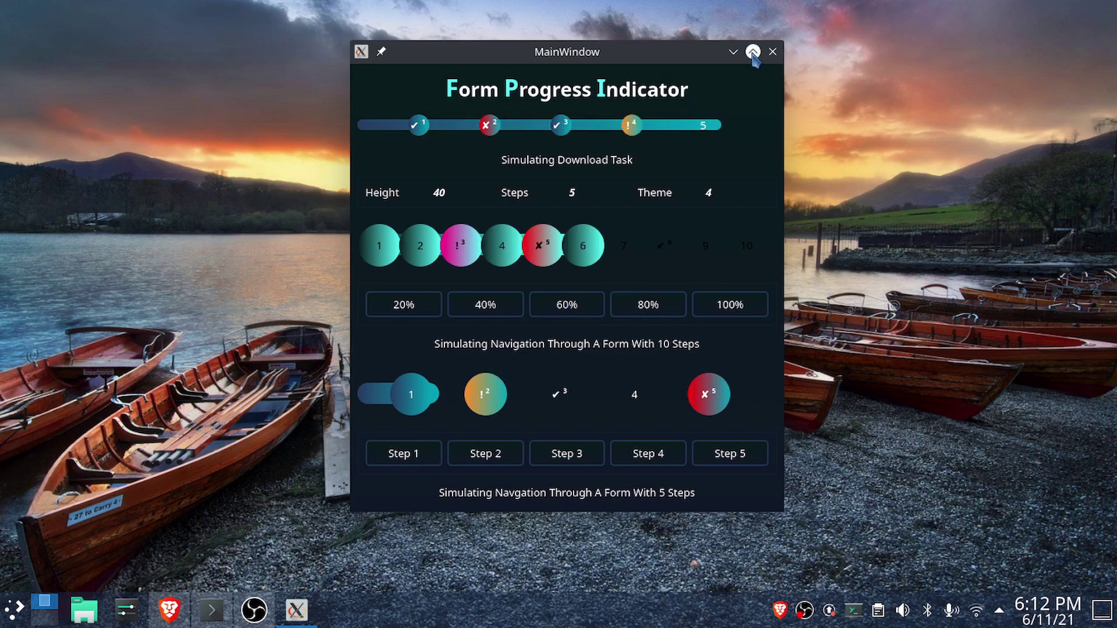
- Close the demo, revisit the PyPI 0.1.4 project page in Brave, then minimize the browser
click(773, 52)
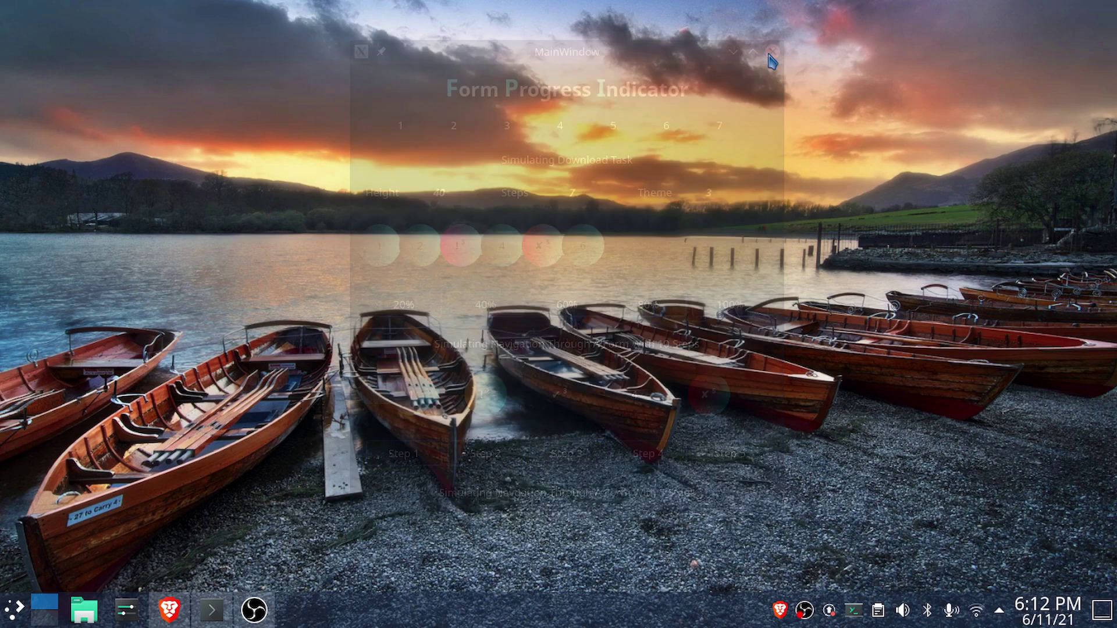
click(168, 610)
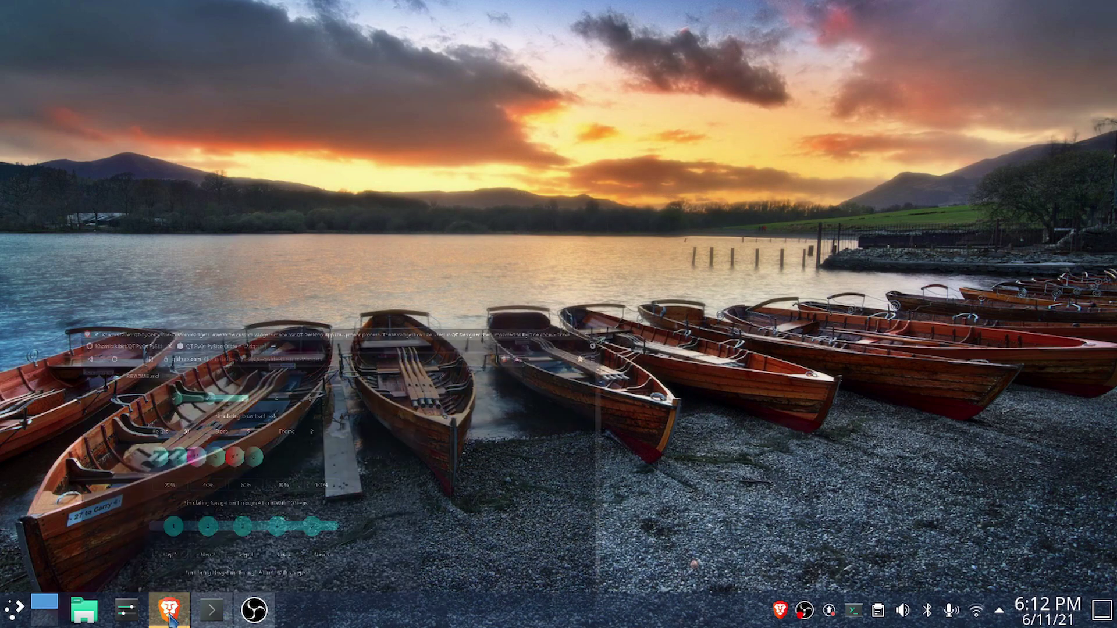
scroll(334, 210, up, 10)
scroll(334, 210, up, 5)
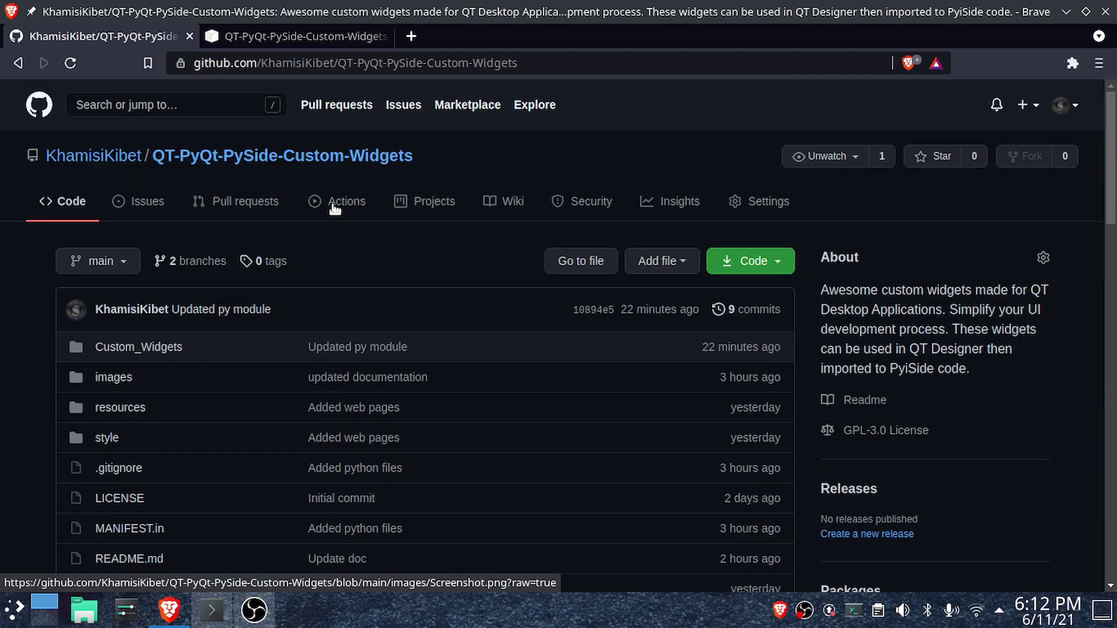
scroll(334, 209, down, 5)
scroll(335, 211, down, 3)
scroll(334, 210, down, 3)
scroll(334, 210, down, 3)
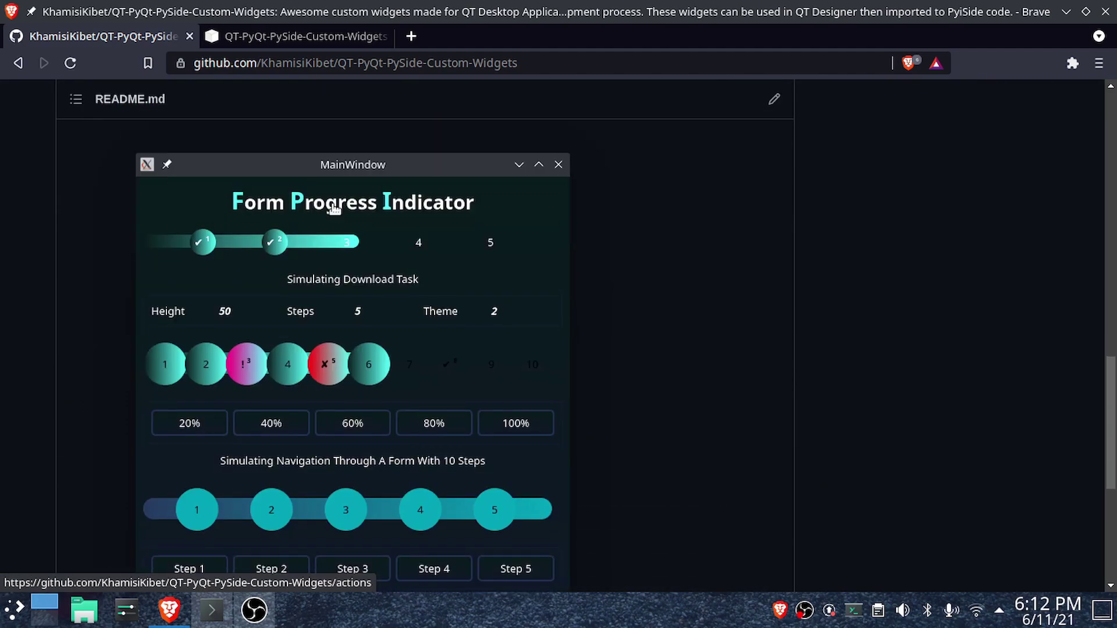
click(333, 34)
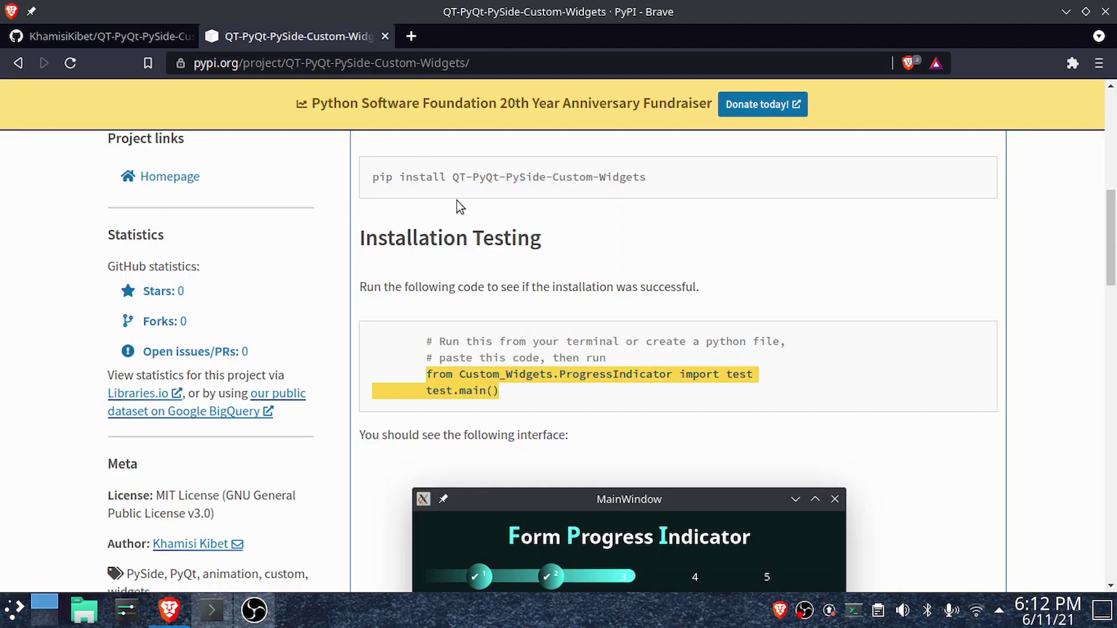
scroll(495, 418, up, 3)
scroll(495, 419, up, 10)
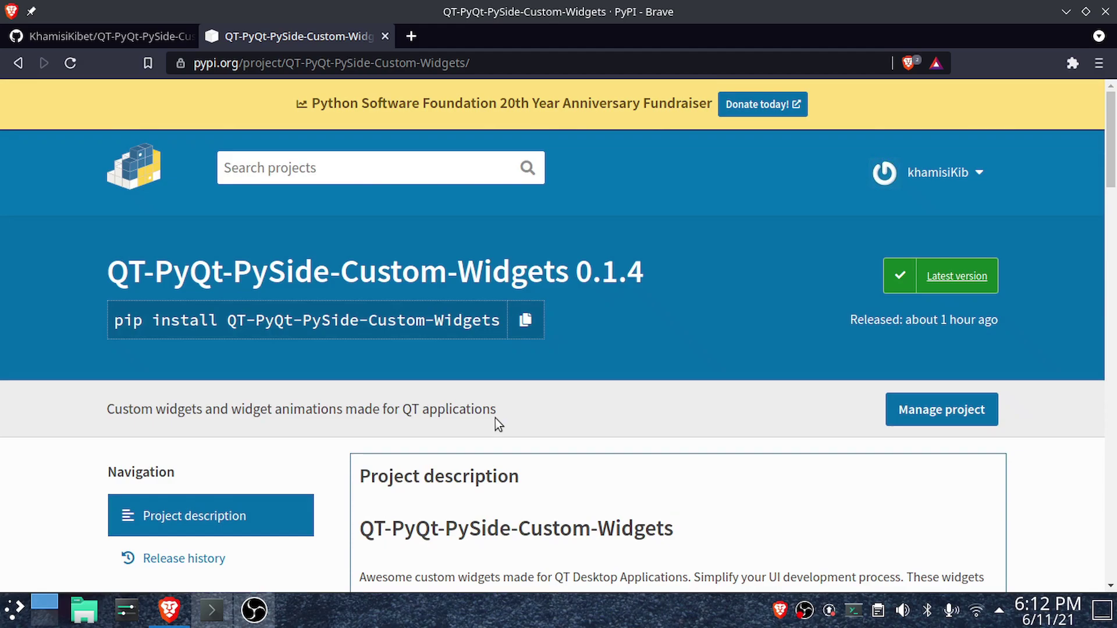
click(627, 276)
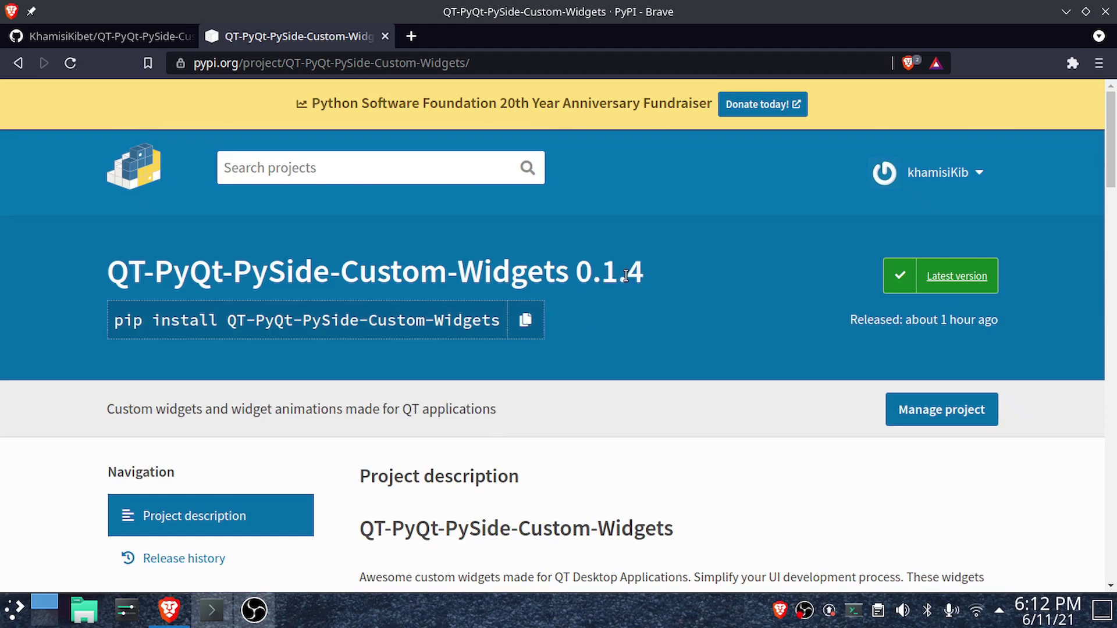
click(1066, 12)
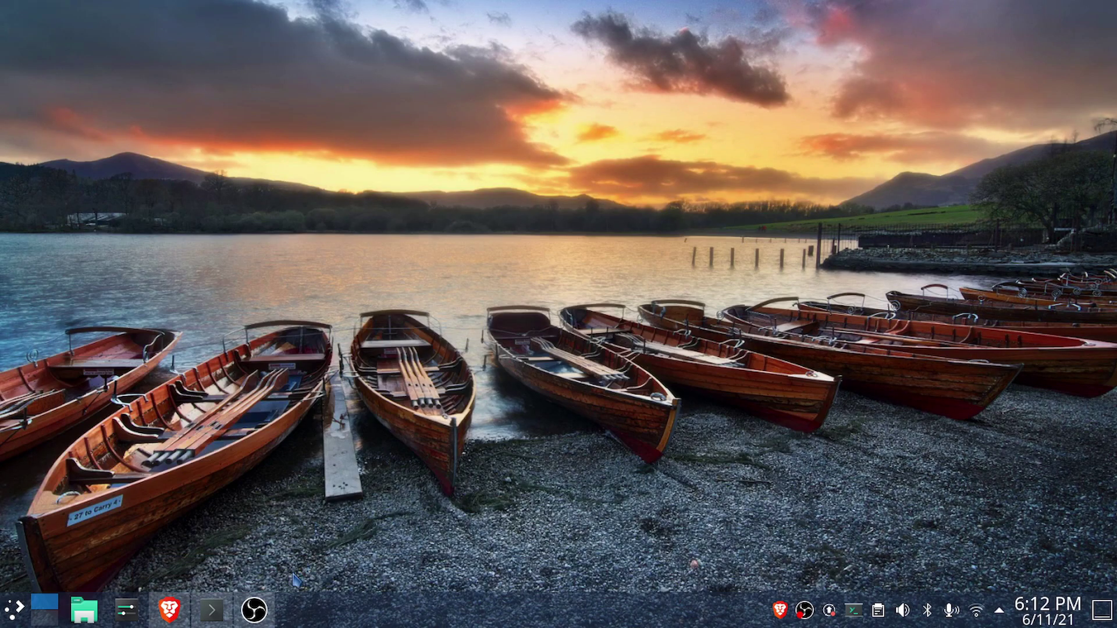